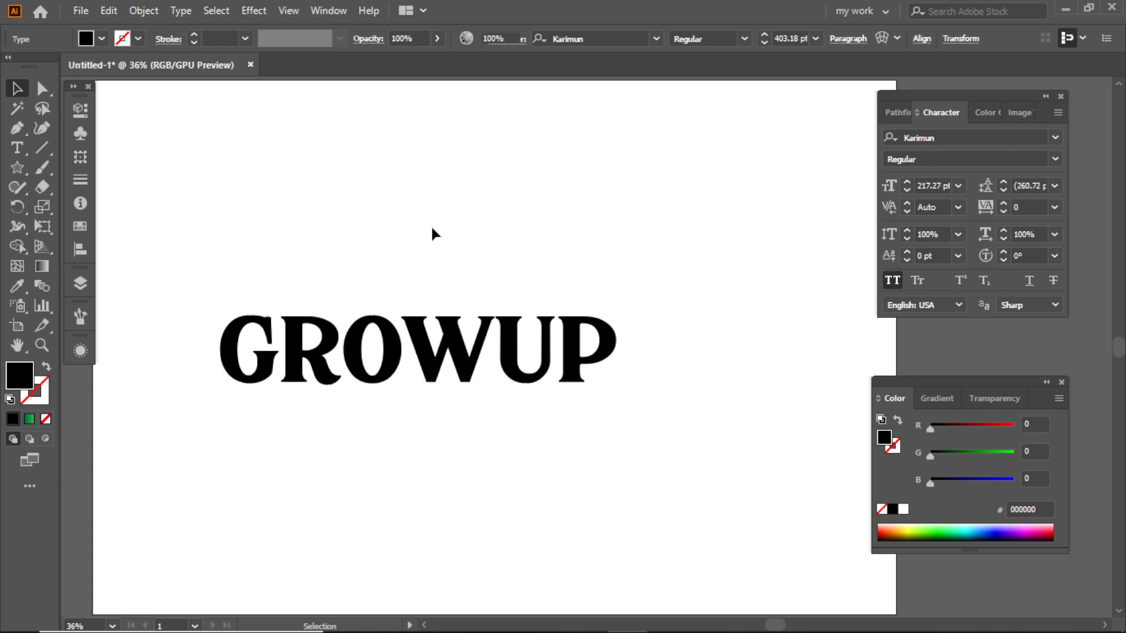
Step: Paste the "nature tech" text, enlarge it and place it below the GROWUP wordmark
key(ctrl+v)
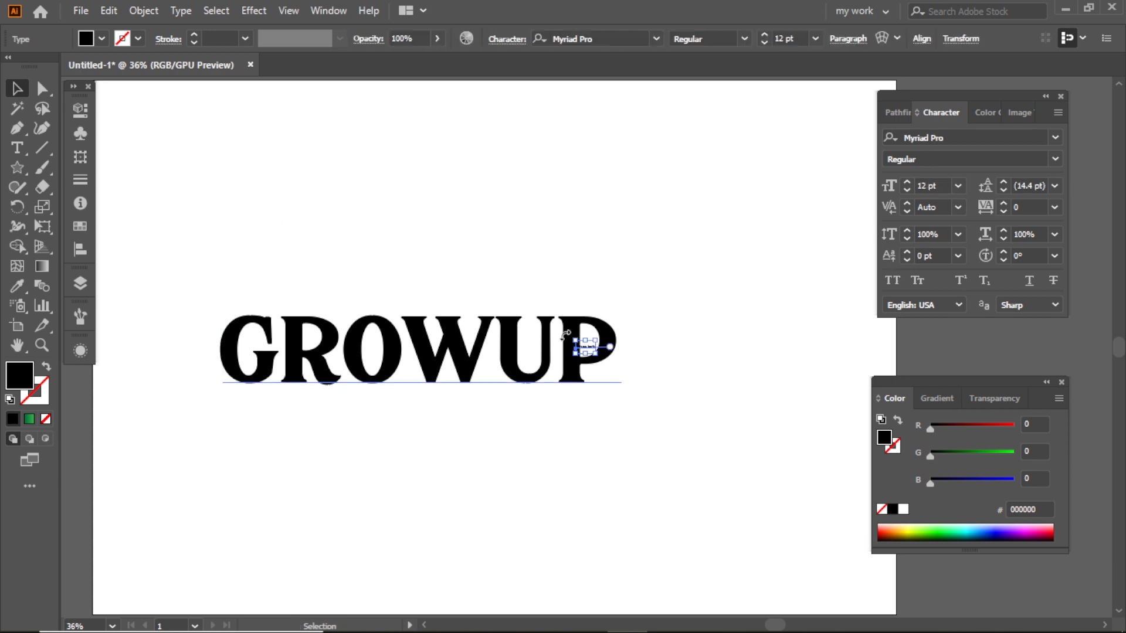
drag(612, 355, 381, 564)
Step: Turn off All Caps for the GROWUP text so it reads "growup", move it up and enlarge it
click(415, 350)
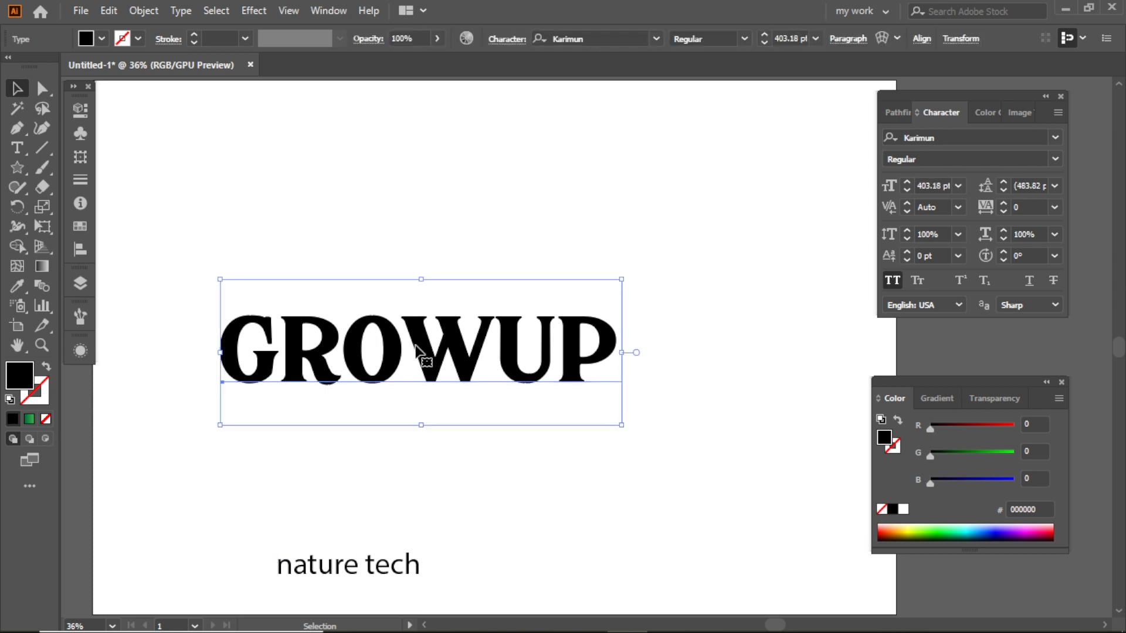
click(903, 280)
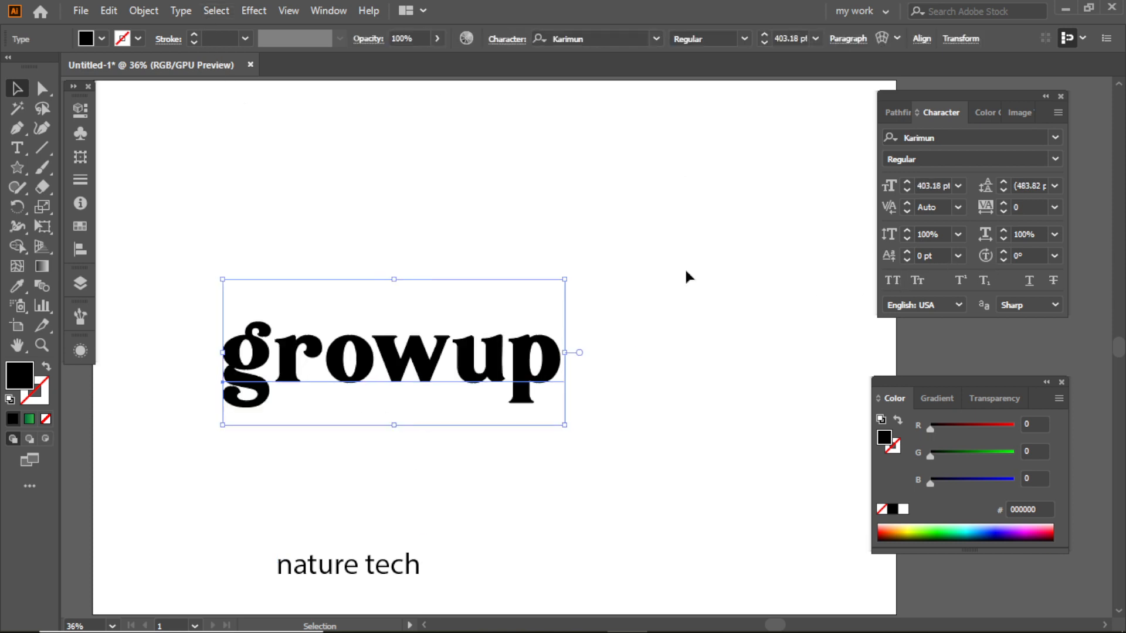
click(685, 267)
drag(402, 365, 405, 318)
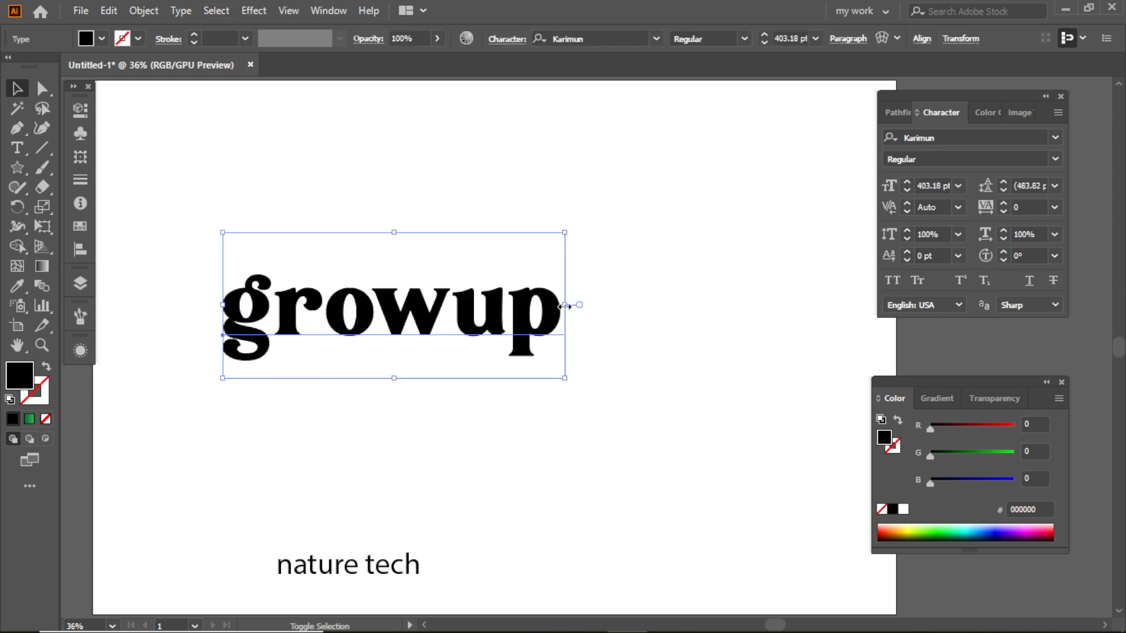
drag(566, 305, 648, 305)
Step: Apply All Caps to the "nature tech" tagline and nudge it slightly downward
click(409, 547)
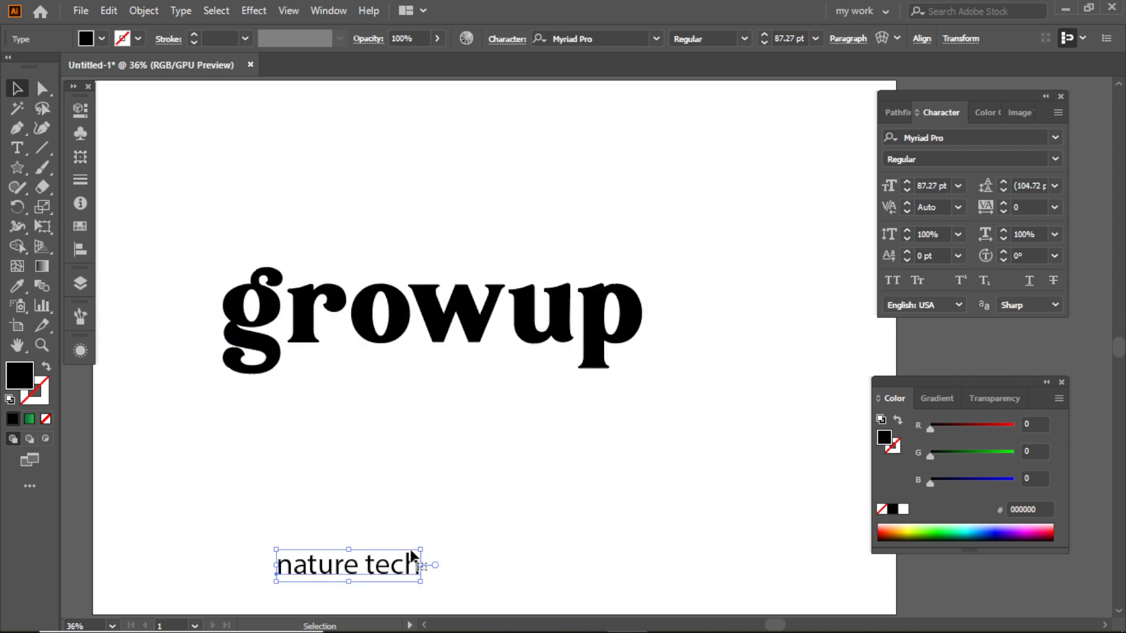
click(892, 281)
drag(389, 568, 389, 573)
click(460, 431)
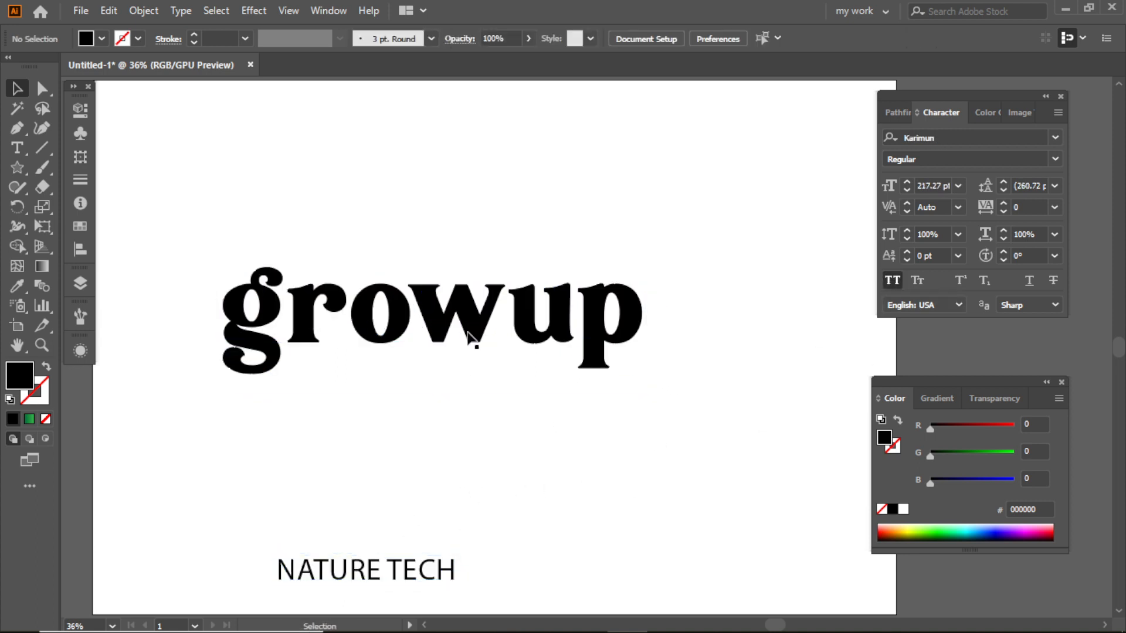
Step: Convert the "growup" text to outlines and ungroup it into separate letters
click(438, 326)
right_click(427, 326)
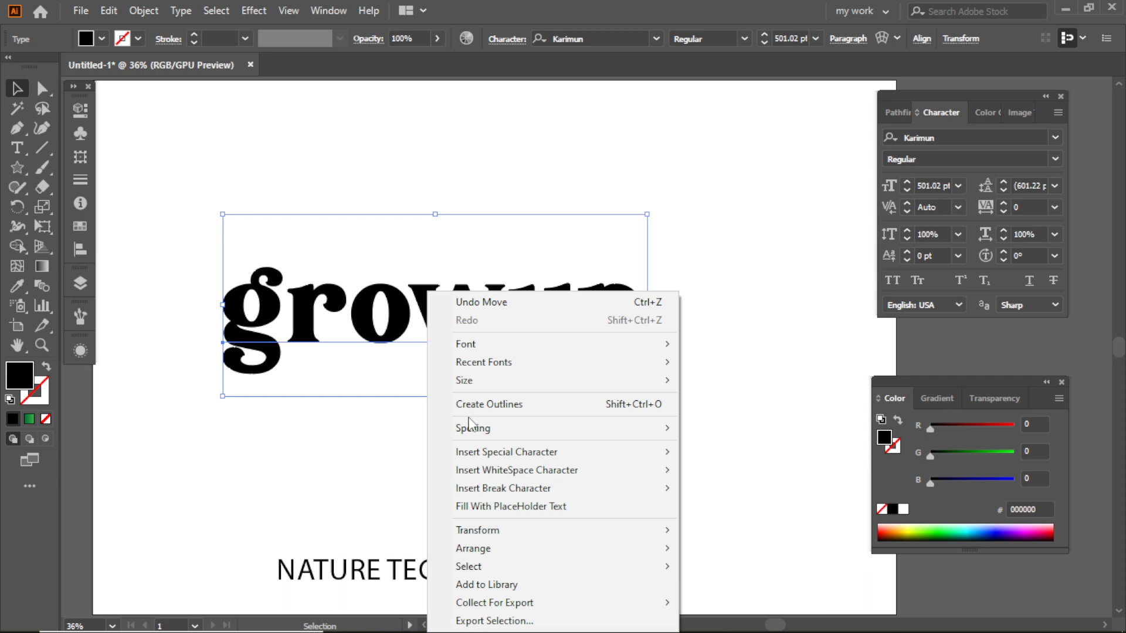
click(500, 412)
right_click(447, 340)
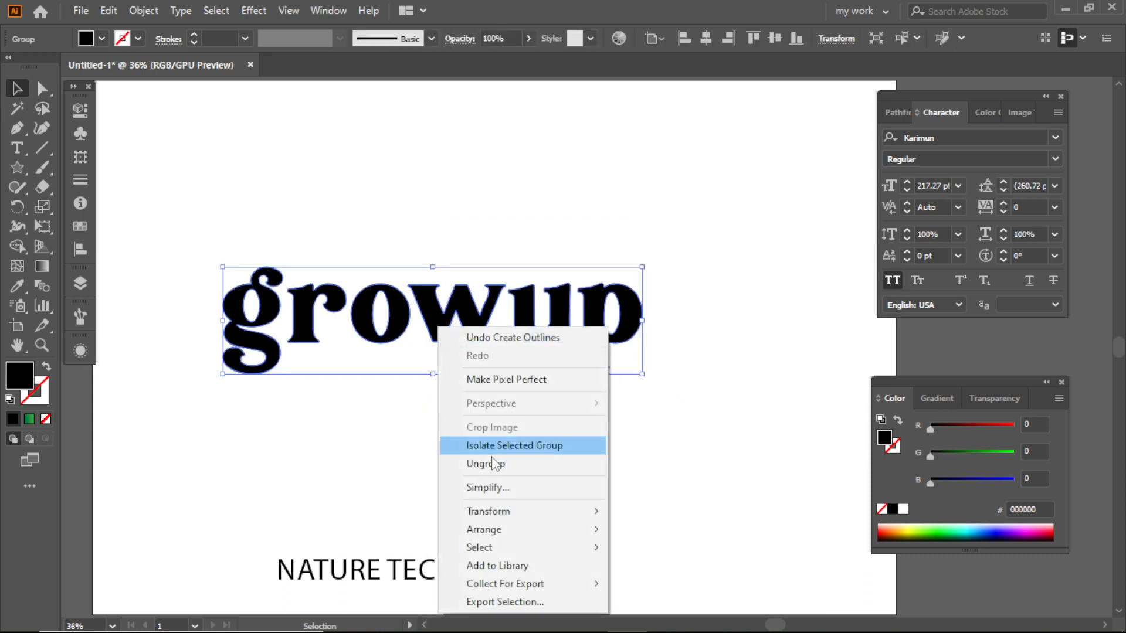
click(469, 463)
click(510, 449)
Step: Delete the letters "u" and "p", and enlarge the remaining "grow" letters
drag(544, 251, 650, 326)
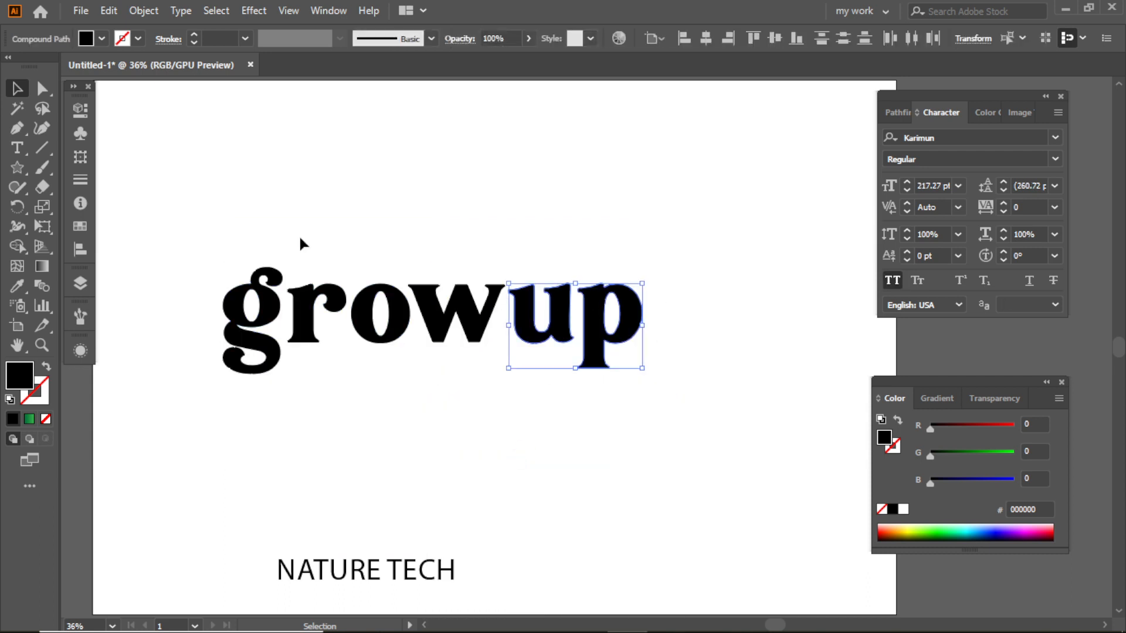
key(Delete)
drag(246, 240, 617, 380)
click(322, 239)
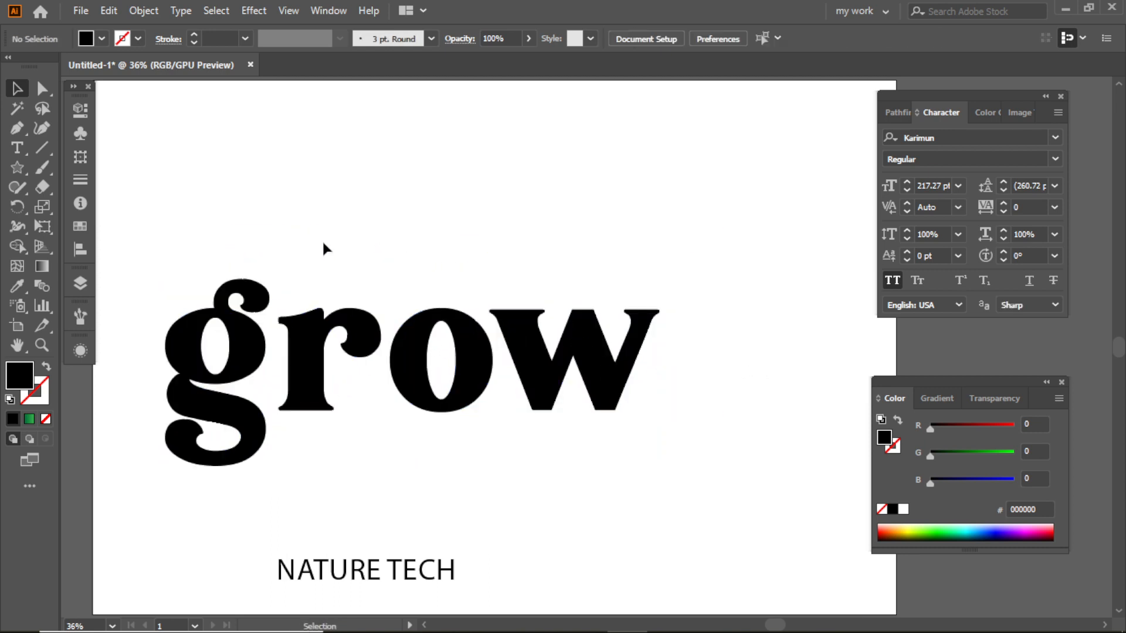
Step: Erase the upper part of the letter "o" with a straight cut and scale the whole word down
click(456, 326)
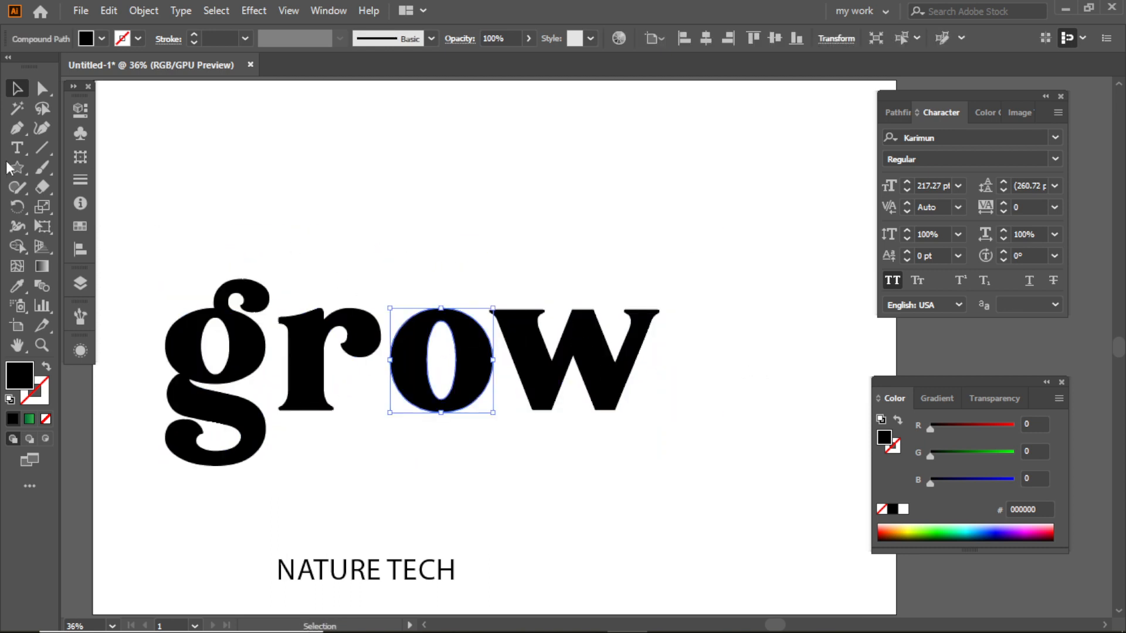
click(44, 187)
mouse_move(372, 292)
mouse_down()
mouse_move(497, 352)
mouse_move(556, 354)
mouse_up()
key(v)
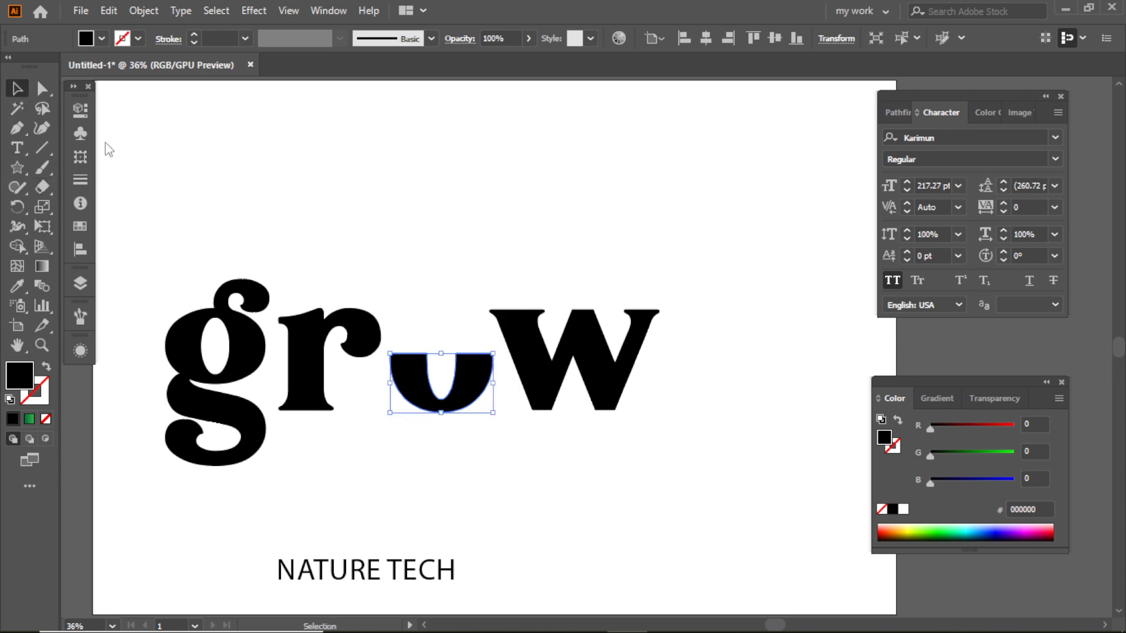
mouse_move(198, 226)
mouse_down()
mouse_move(641, 394)
mouse_move(556, 371)
mouse_up()
click(429, 256)
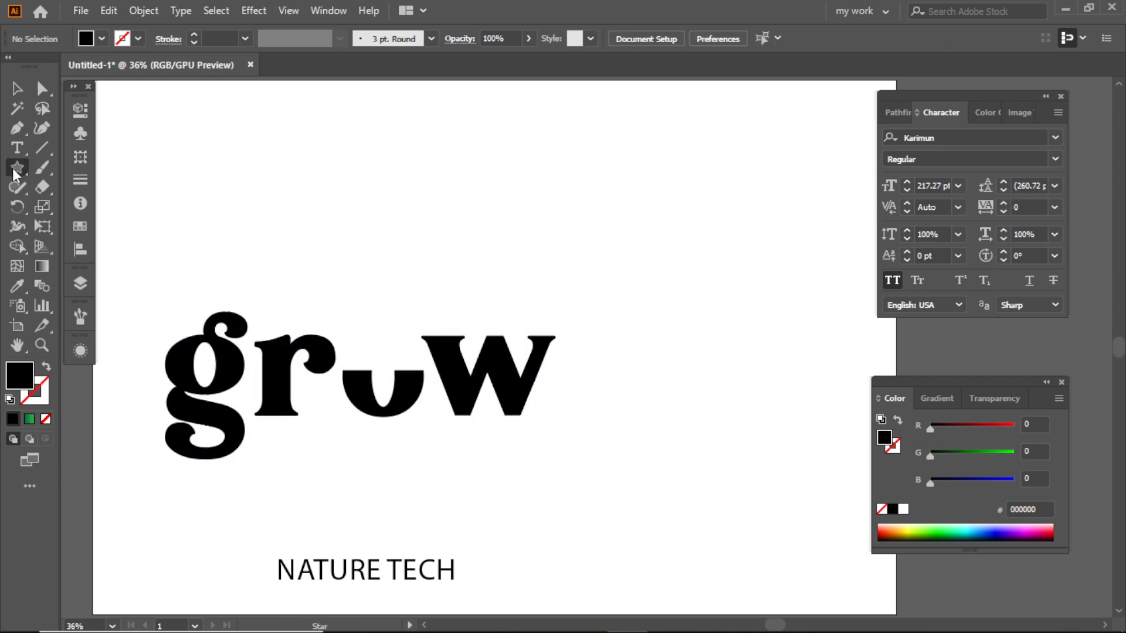
Step: Draw a wide rectangle above the wordmark with a black stroke and no fill, and fully round its corners into a pill
drag(16, 174, 88, 169)
drag(438, 177, 657, 252)
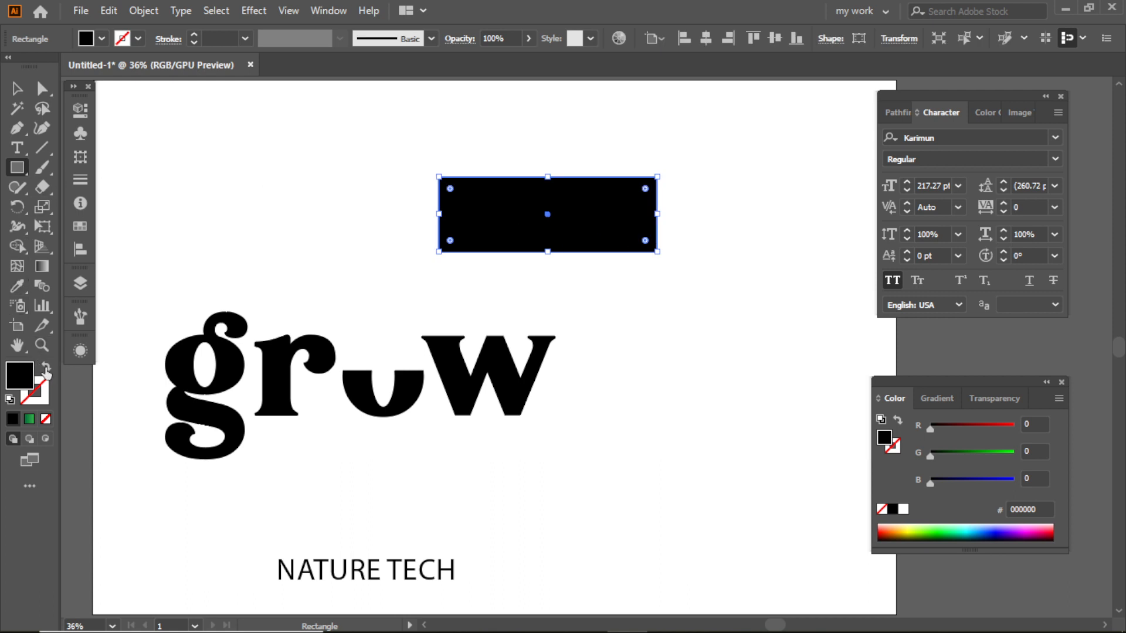
click(46, 370)
key(x)
click(42, 89)
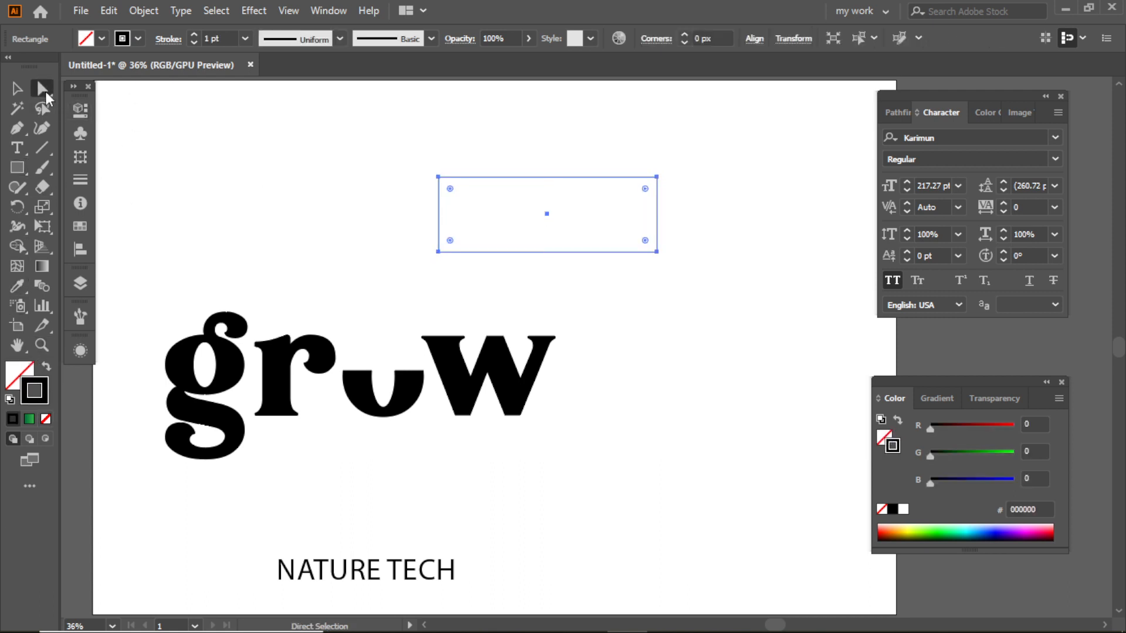
drag(642, 190, 442, 222)
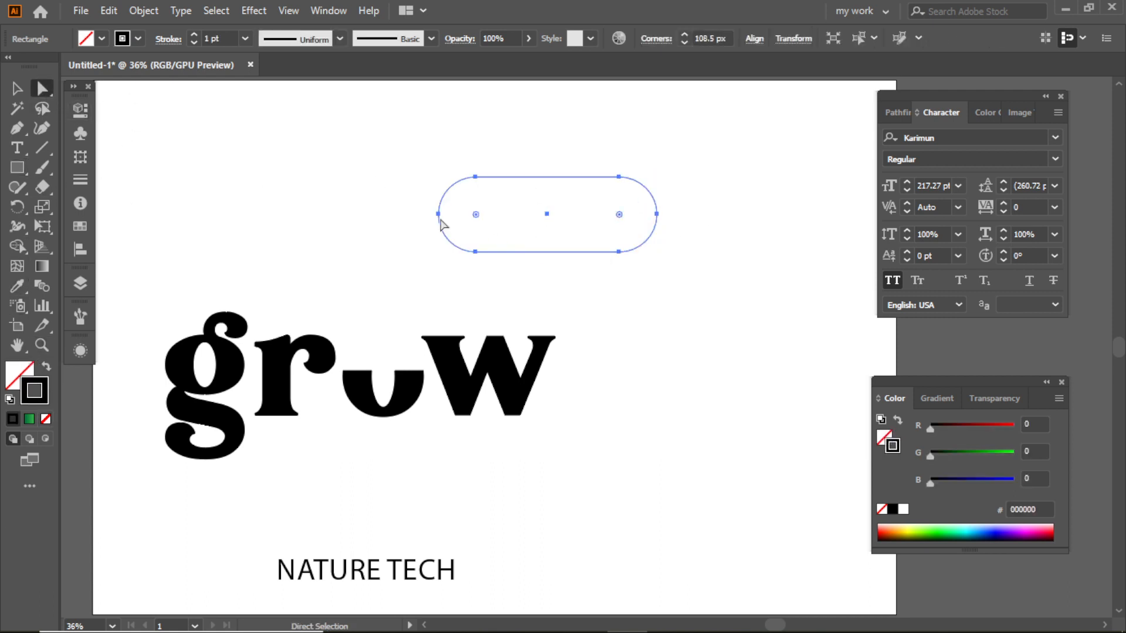
Step: Scale the pill outline down to about half its size and thicken its stroke to 30 pt
click(246, 39)
click(267, 354)
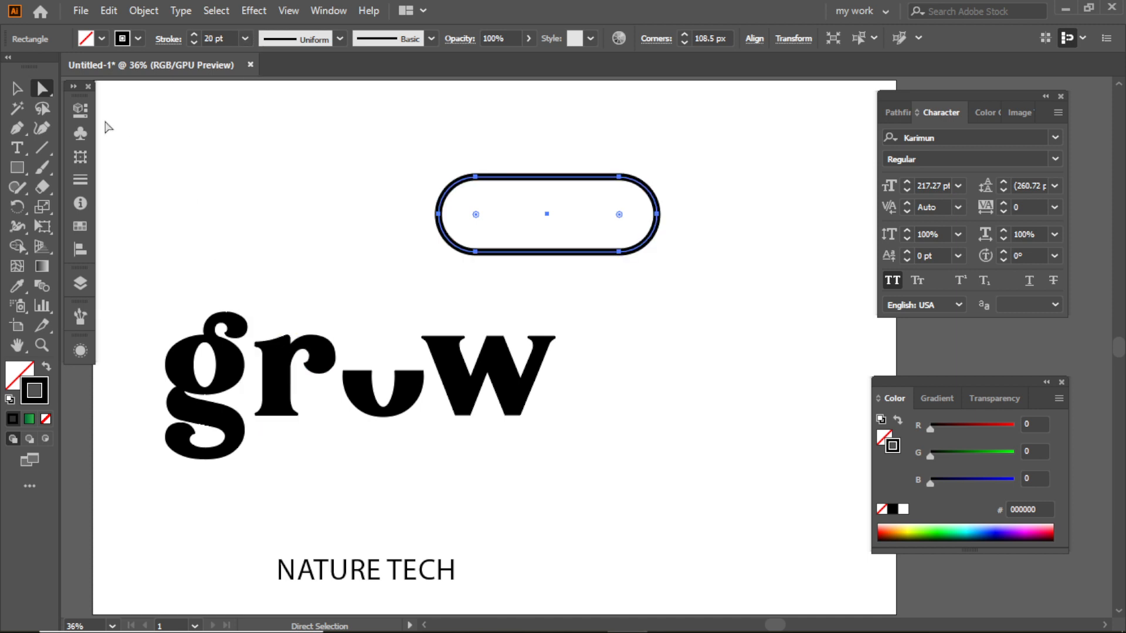
click(27, 91)
drag(658, 206, 540, 204)
click(234, 38)
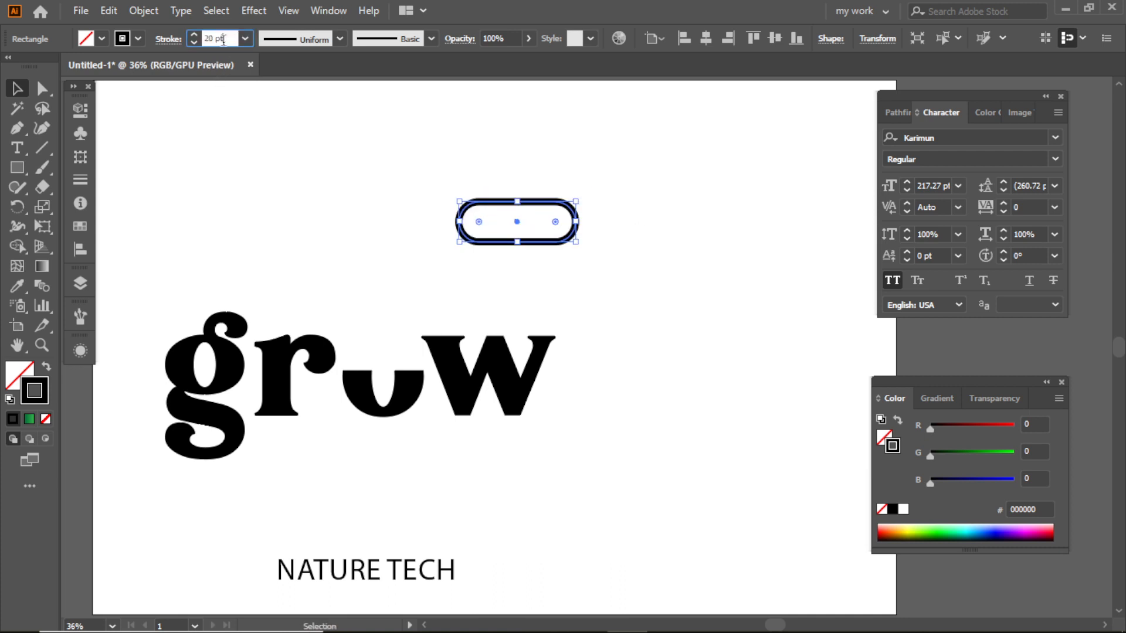
text(3)
key(Return)
click(471, 223)
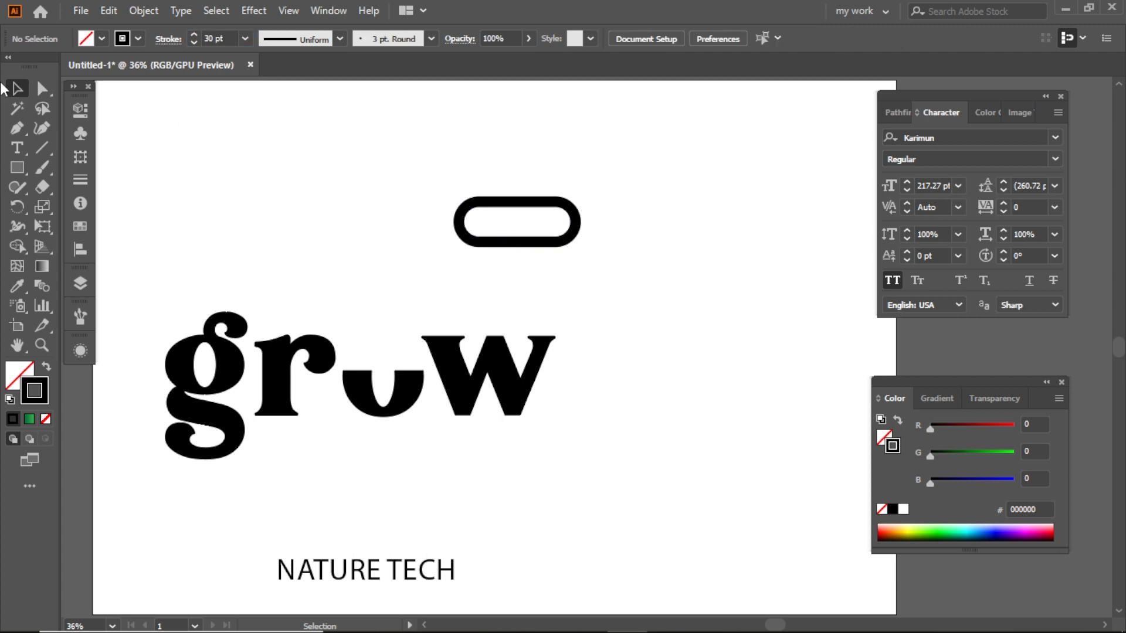
Step: Expand the pill's stroke into a filled shape
right_click(543, 221)
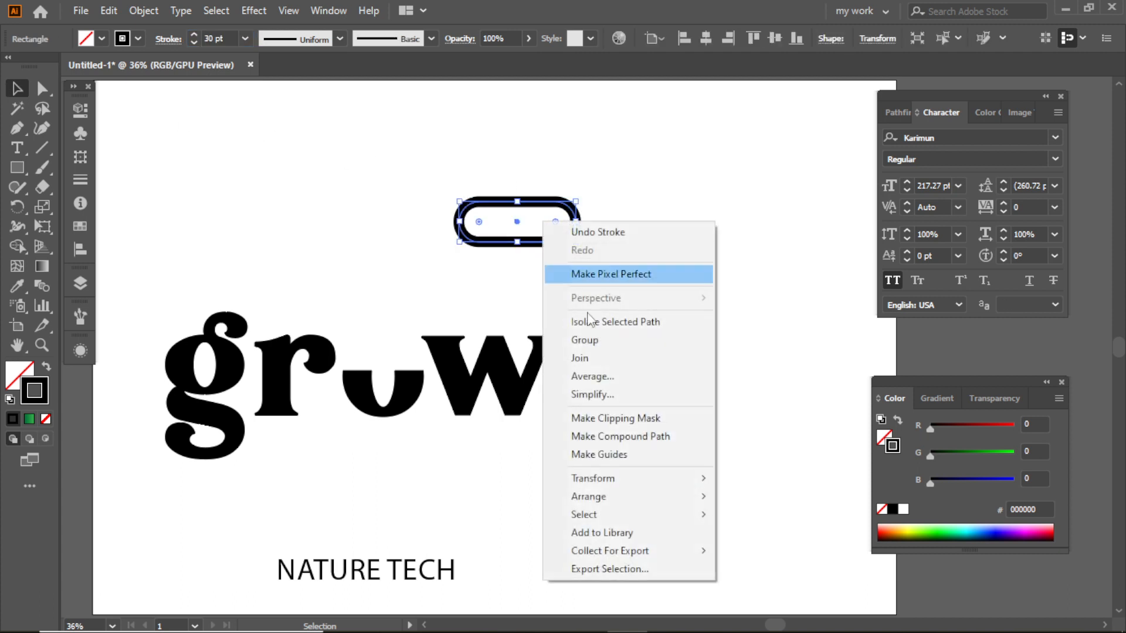
click(143, 11)
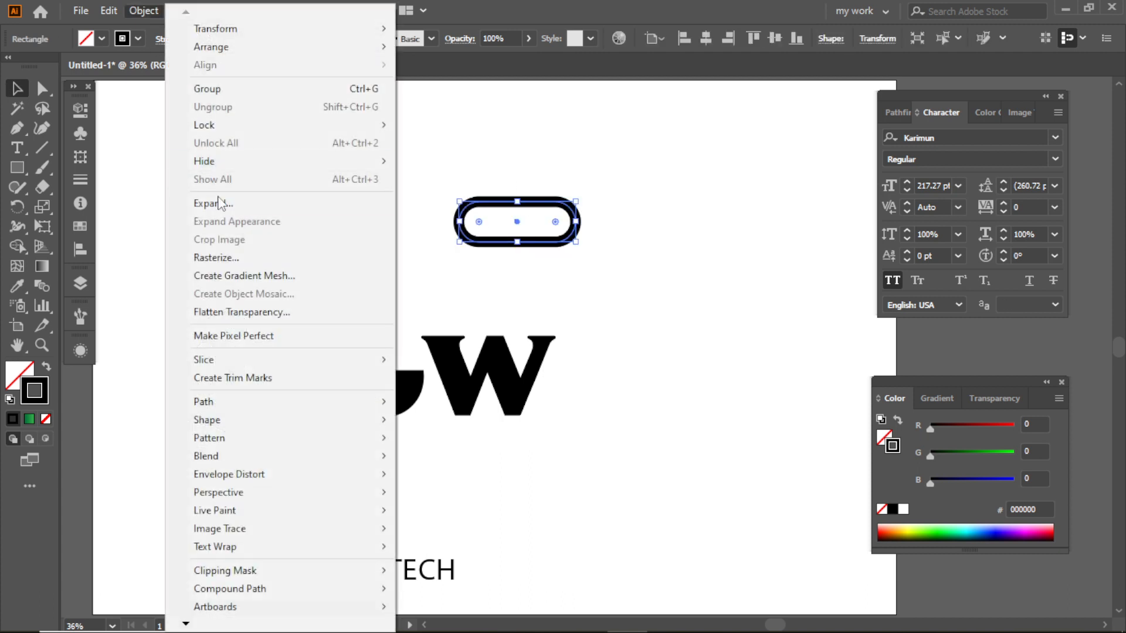
click(187, 206)
click(524, 418)
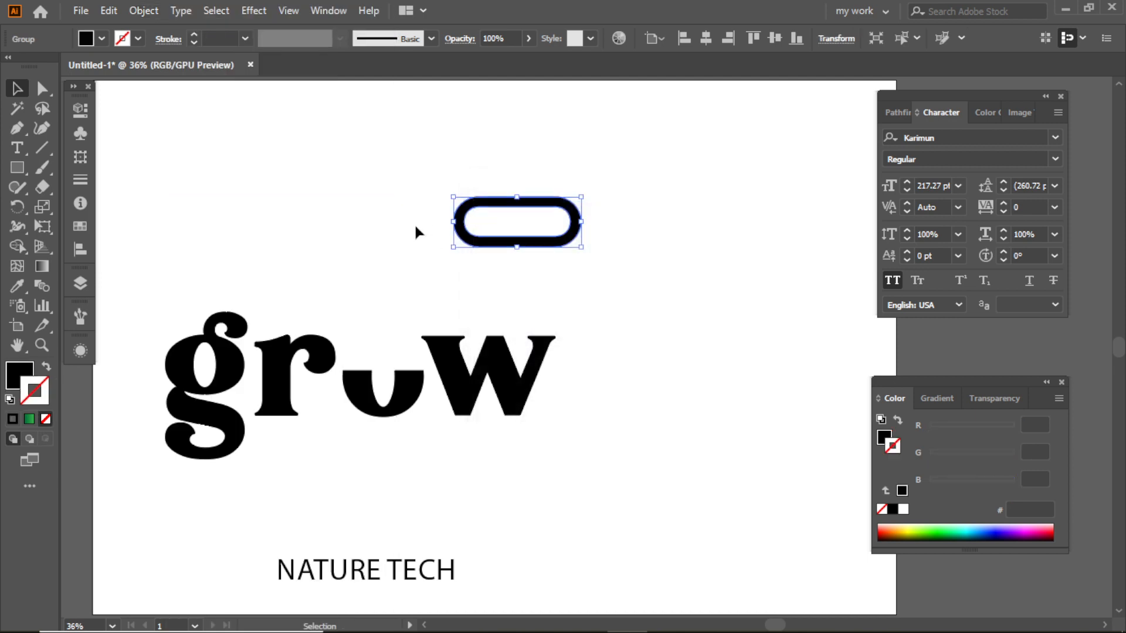
click(414, 224)
Step: Duplicate the pill ring beside the original and rotate the ring above the "w" by 90° to stand vertically
drag(550, 207, 649, 200)
click(456, 195)
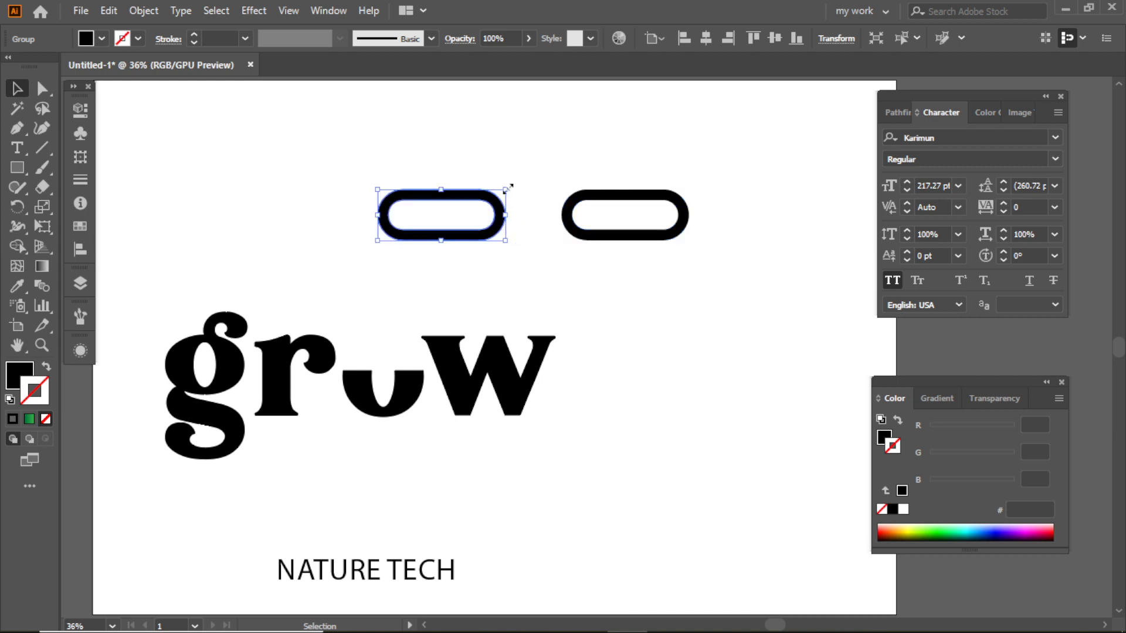
drag(519, 191, 479, 241)
click(530, 168)
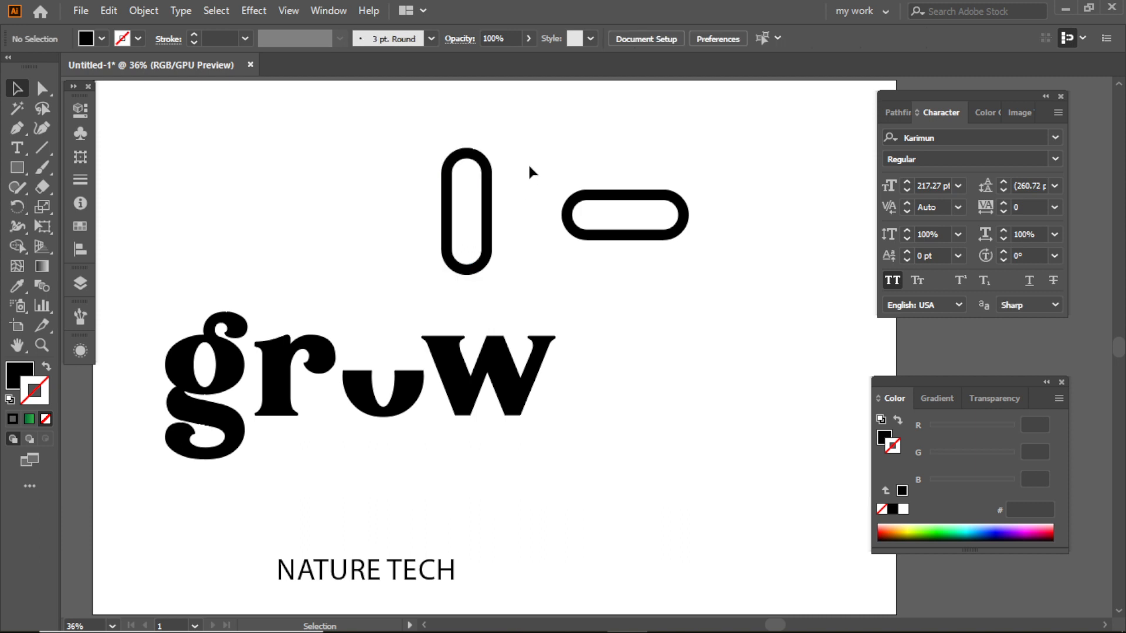
click(491, 208)
drag(491, 208, 511, 206)
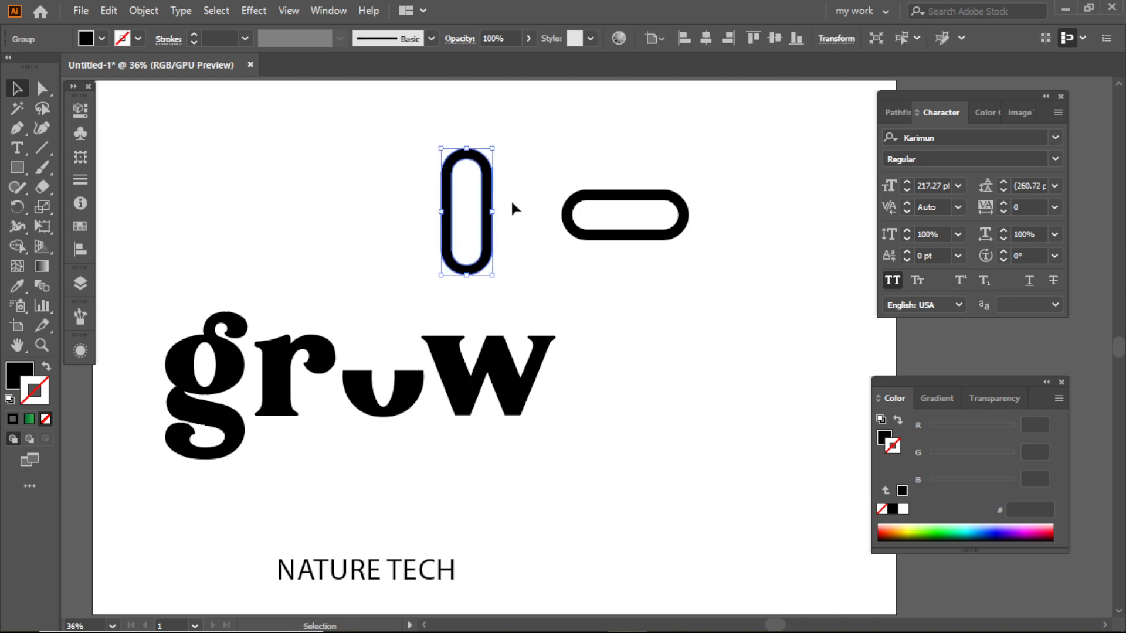
Step: Erase the left portion of the horizontal pill ring, keeping only its rounded right end
click(616, 196)
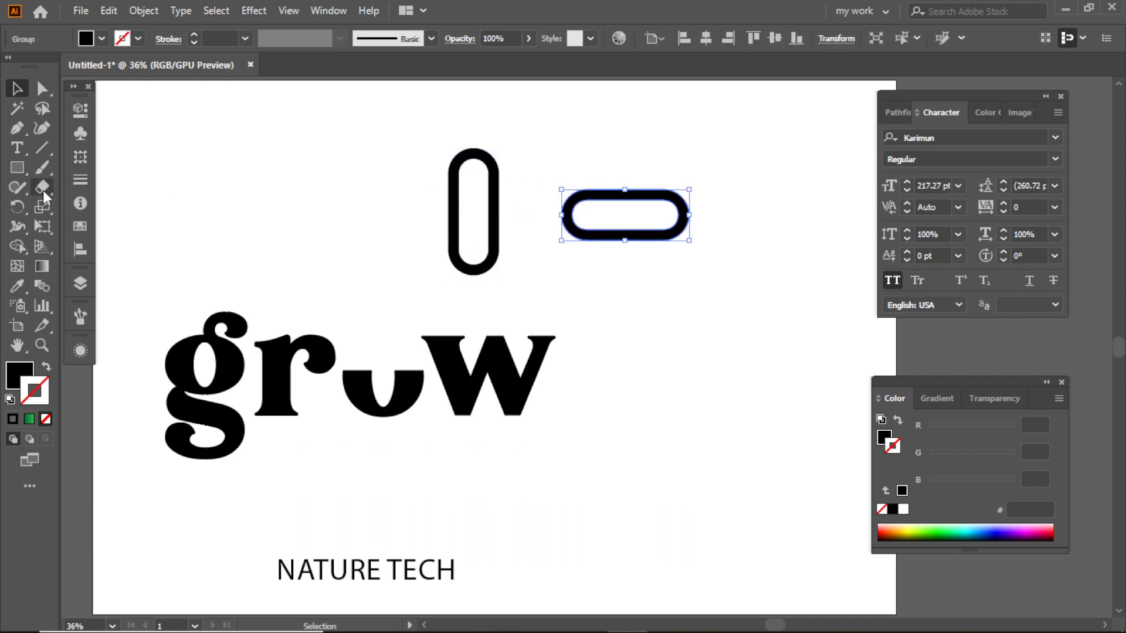
click(43, 188)
mouse_move(554, 160)
mouse_down()
mouse_move(661, 260)
mouse_move(652, 270)
mouse_up()
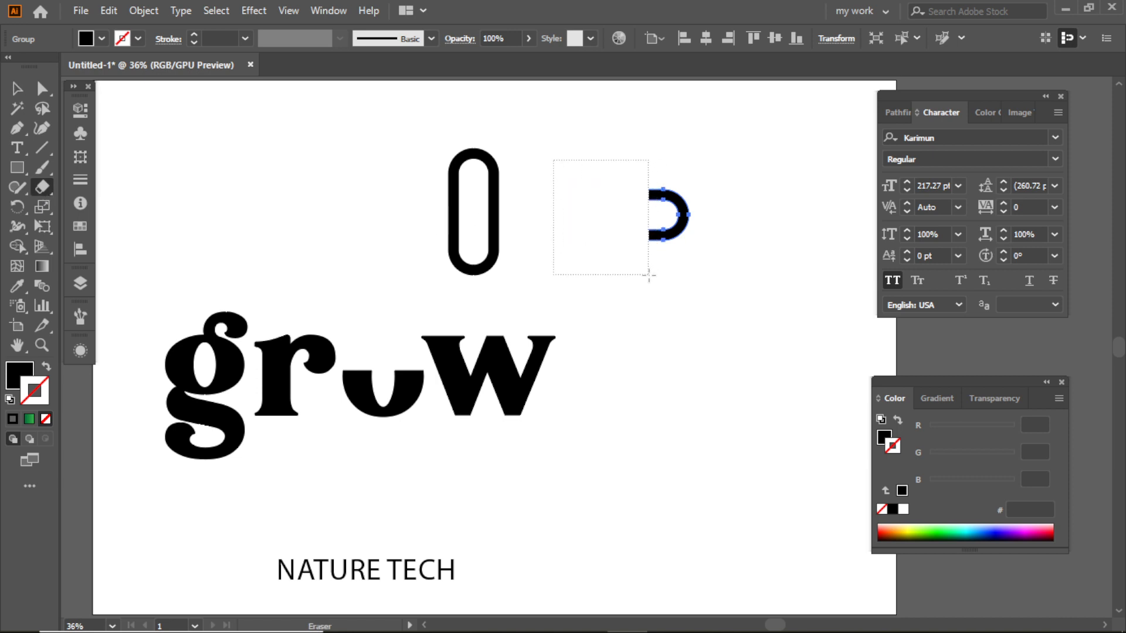
click(16, 89)
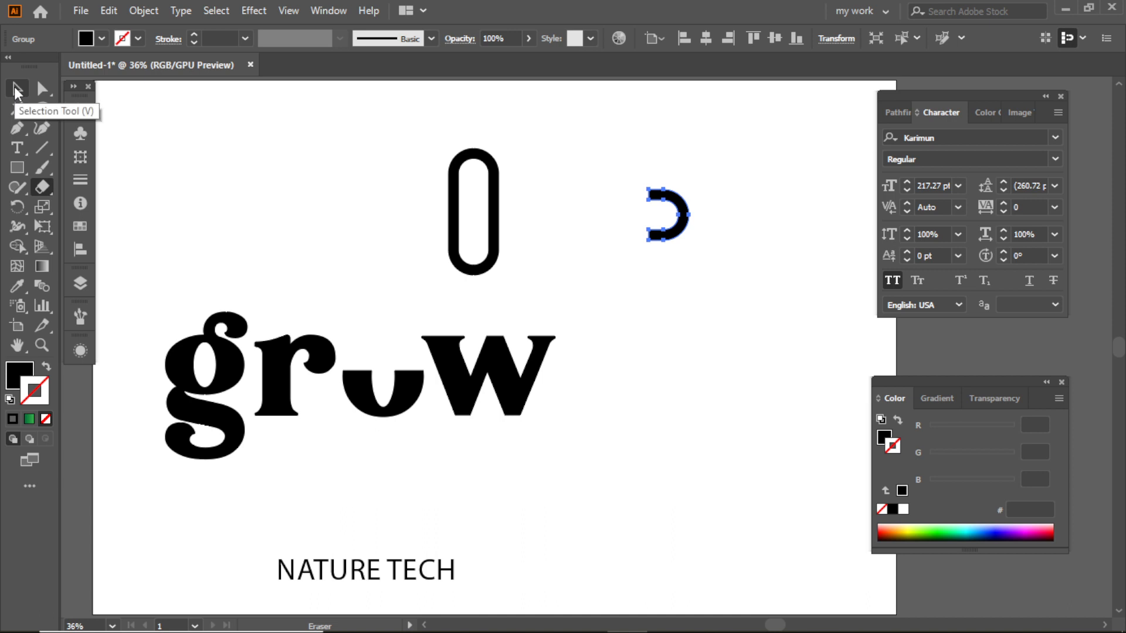
click(366, 176)
Step: Move the vertical pill ring down 9 px and erase its upper part to leave a U shape
click(491, 216)
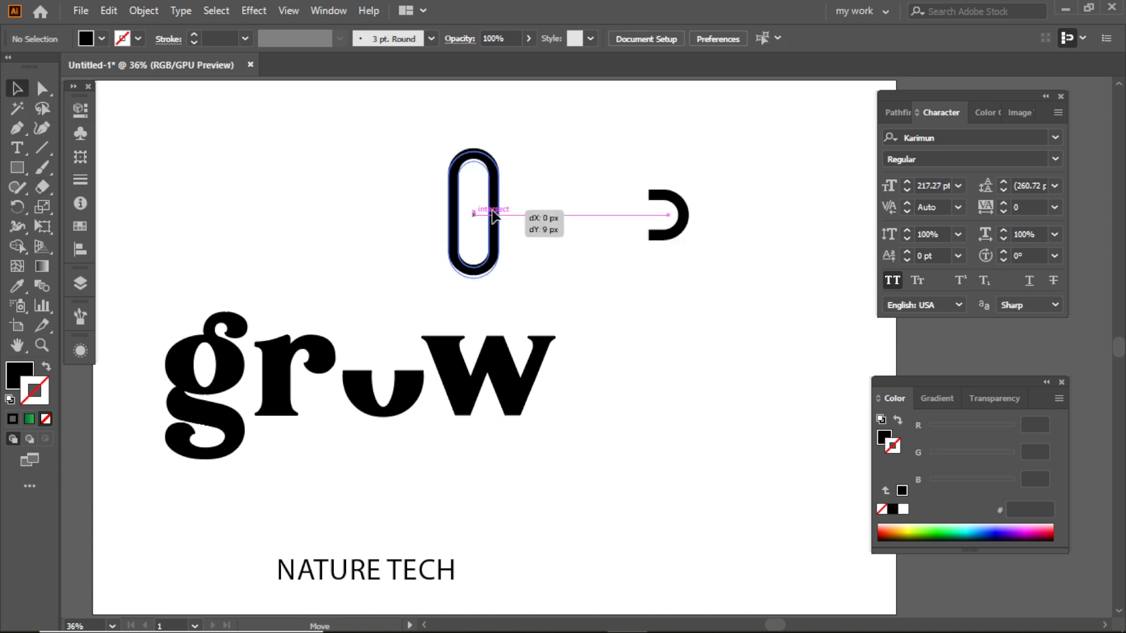
click(42, 187)
drag(406, 138, 538, 220)
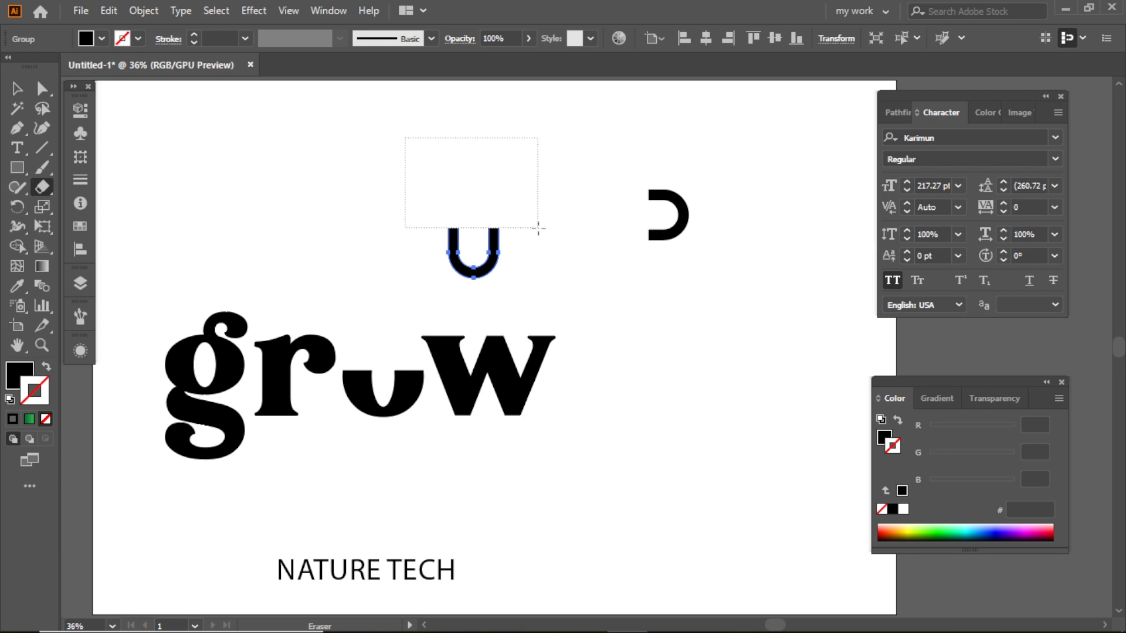
Step: Extend the right arm of the U shape upward to form a tall stem
click(42, 88)
click(464, 179)
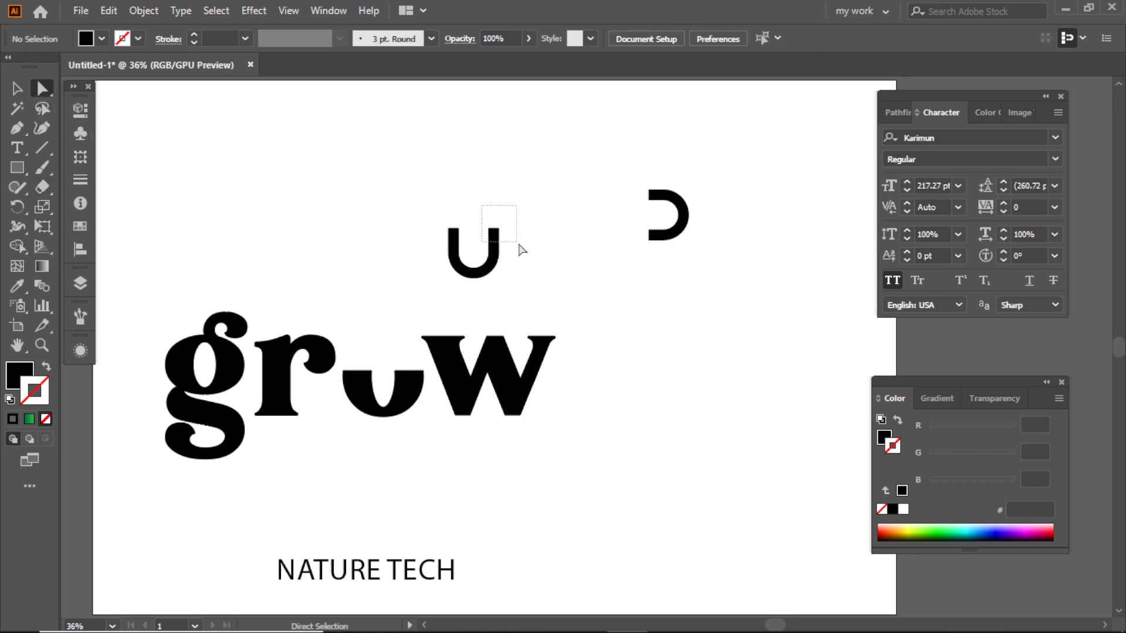
drag(519, 245, 521, 246)
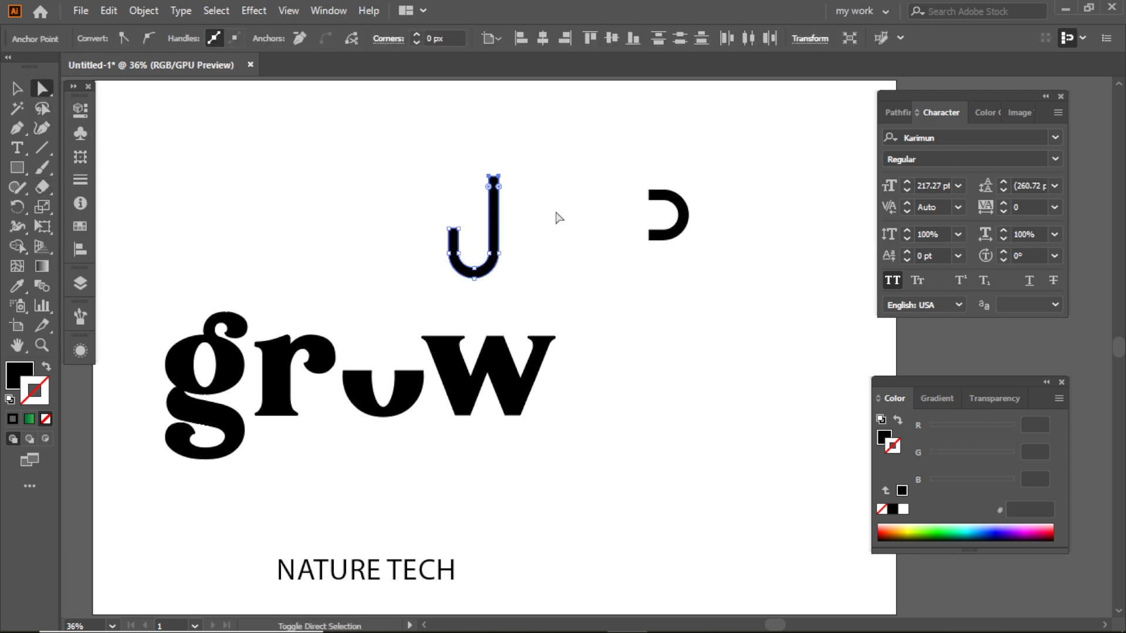
Step: Create a black triangle and place it on top of the tall stem as an upward arrowhead
drag(17, 167, 89, 239)
drag(295, 181, 514, 136)
click(17, 89)
click(545, 151)
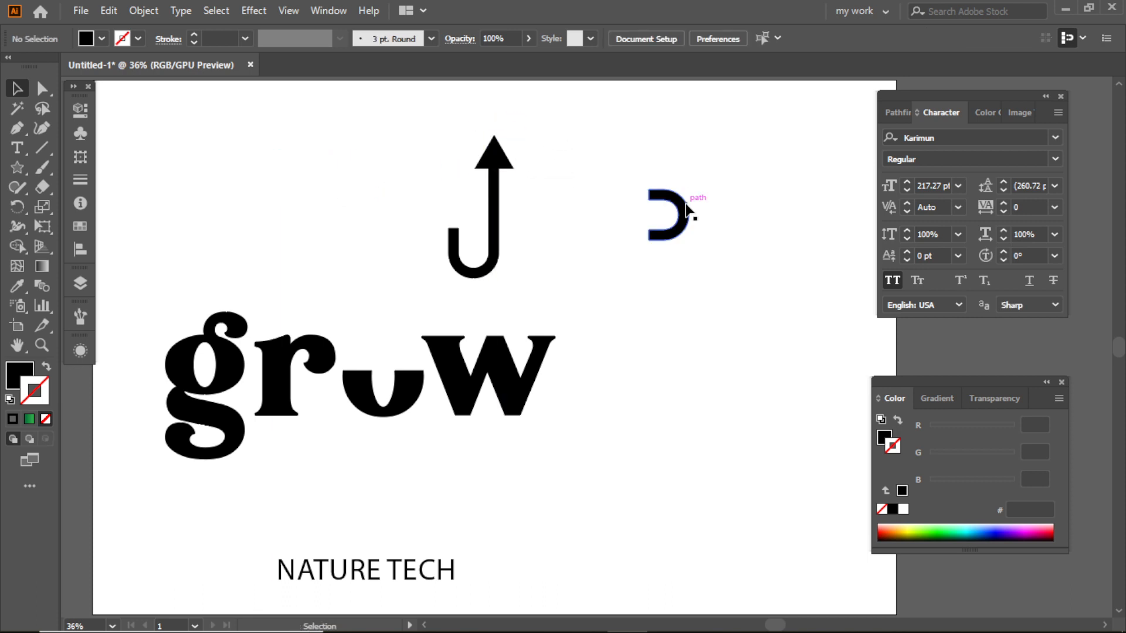
Step: Move the curved end piece beside the arrow's stem to form a P, and select all parts of the "UP" mark
drag(688, 210, 540, 198)
click(369, 184)
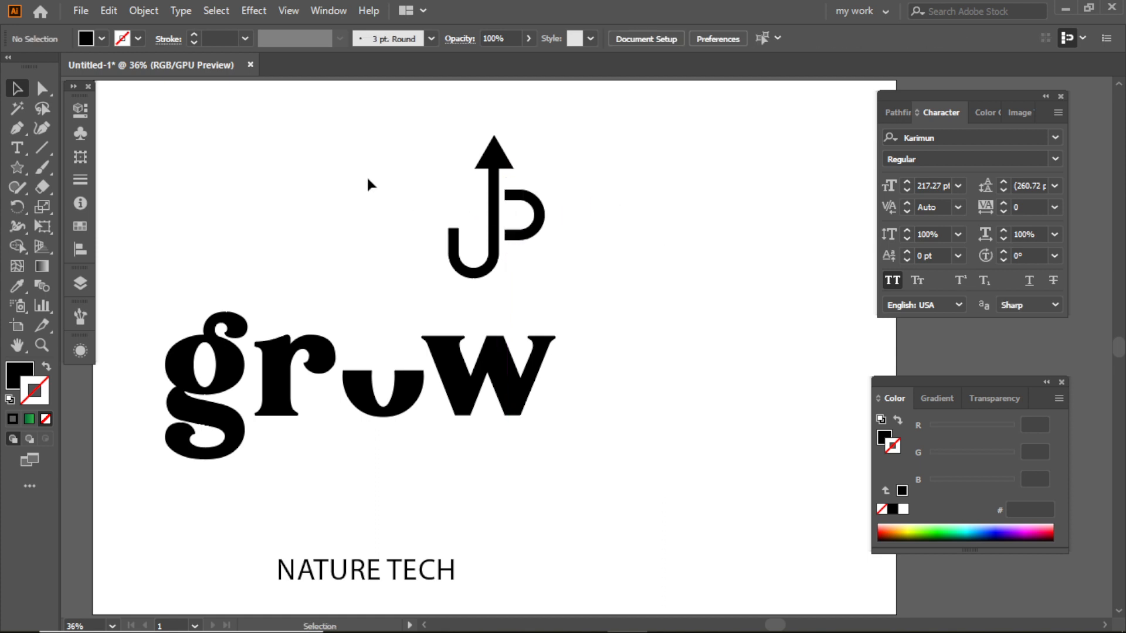
drag(369, 178, 607, 271)
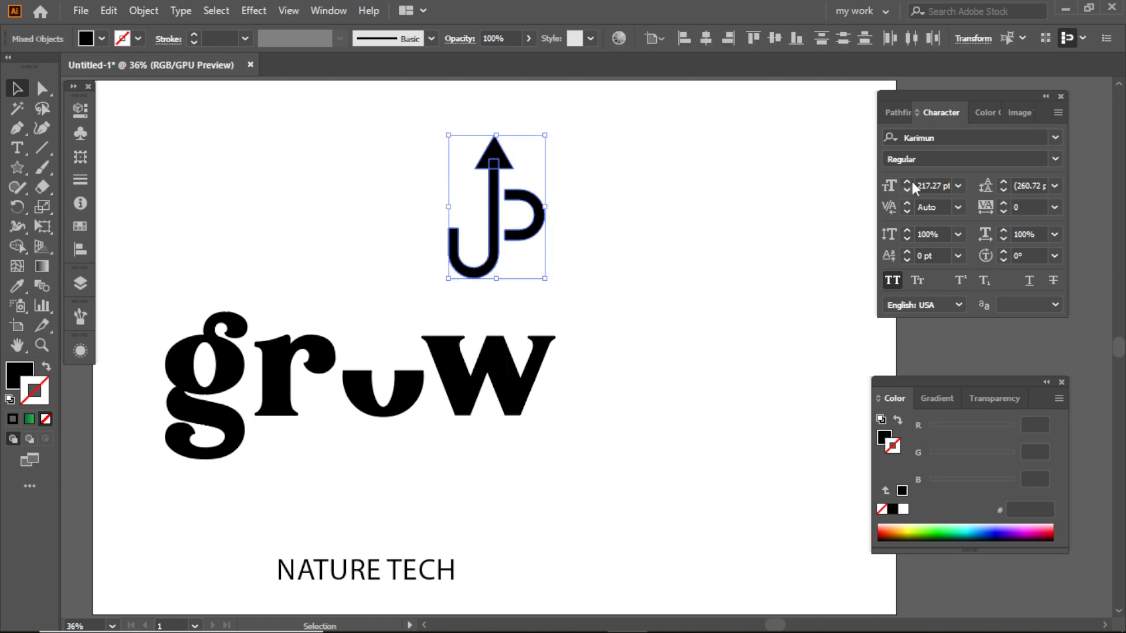
Step: Unite the parts of the "UP" mark into one shape and place it directly after the w of "grow"
click(899, 112)
click(893, 156)
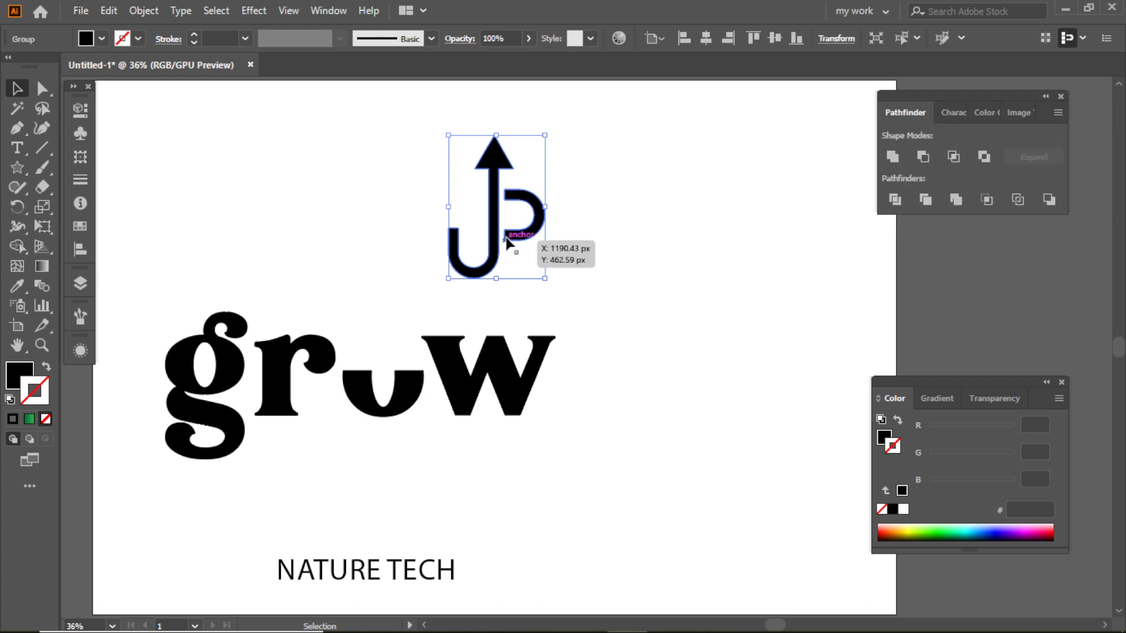
drag(501, 230, 608, 380)
click(696, 330)
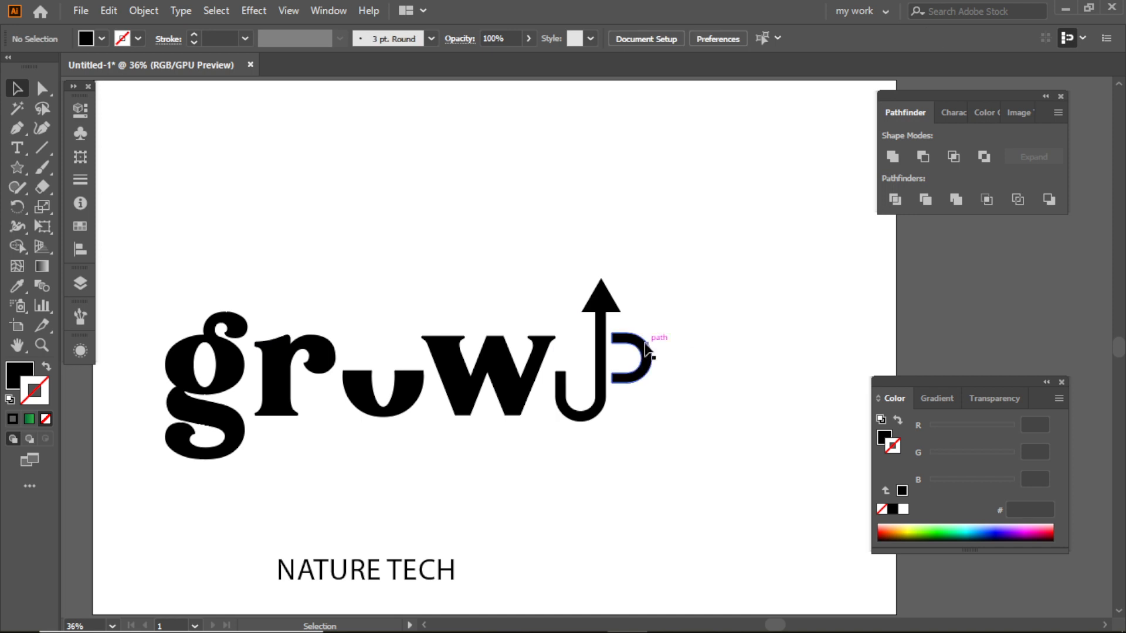
Step: Scale the "UP" mark down slightly so its base meets the letters' baseline, and nudge it left toward the w
click(602, 363)
drag(603, 424, 603, 417)
click(735, 344)
click(610, 300)
key(Left)
key(Left)
key(Left)
key(Left)
key(Left)
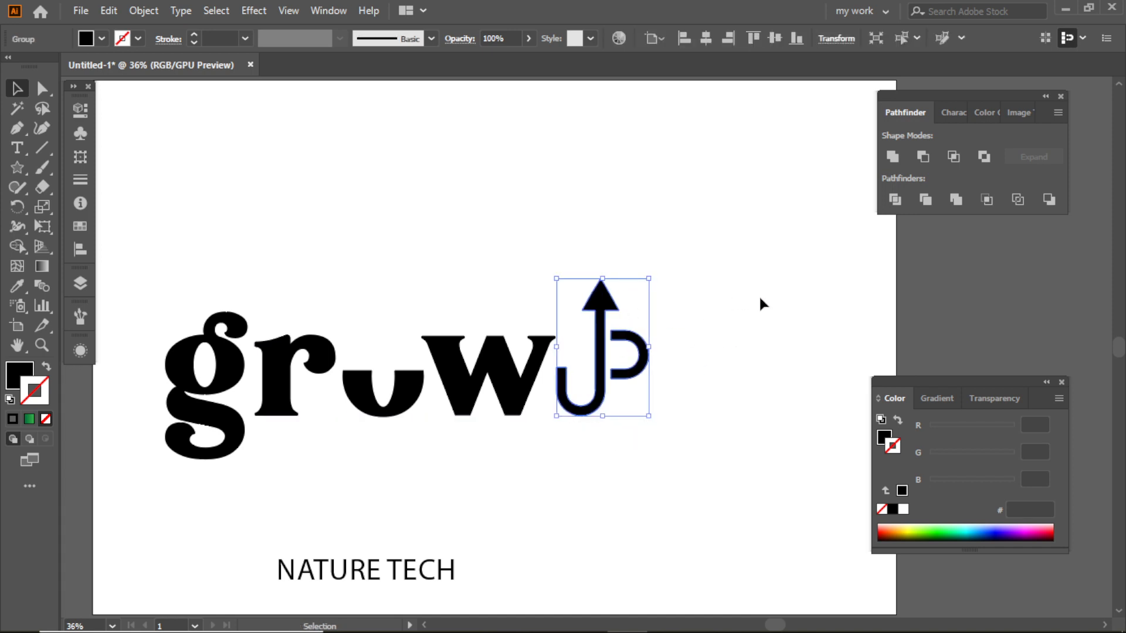
Step: Move the "grow" letters and the "UP" mark down together to leave more room above them
click(728, 304)
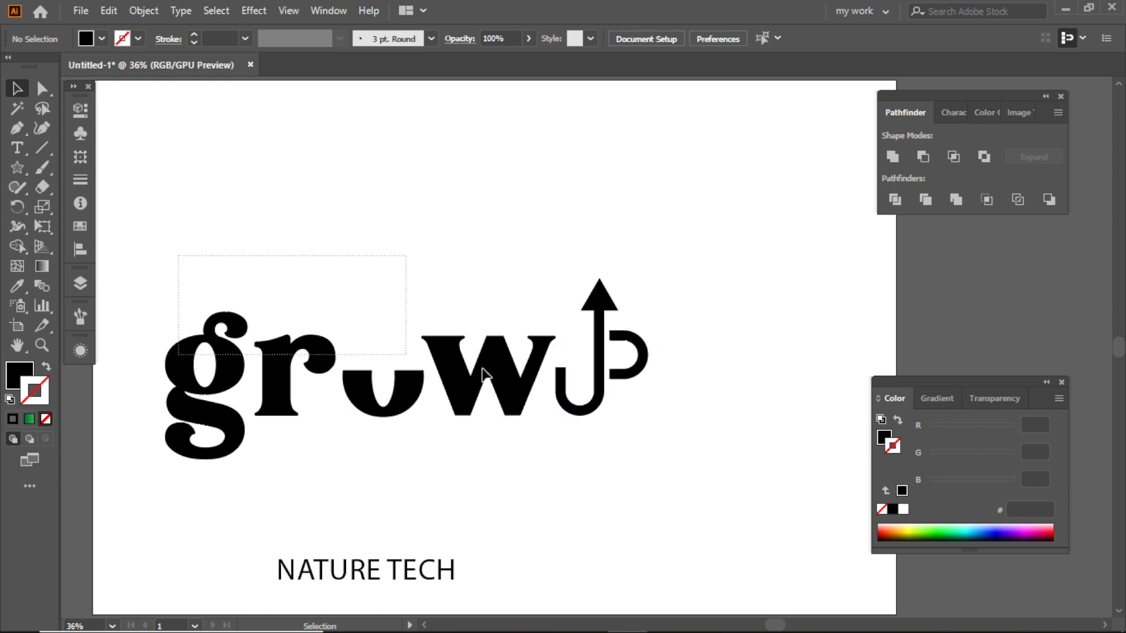
drag(482, 369, 605, 395)
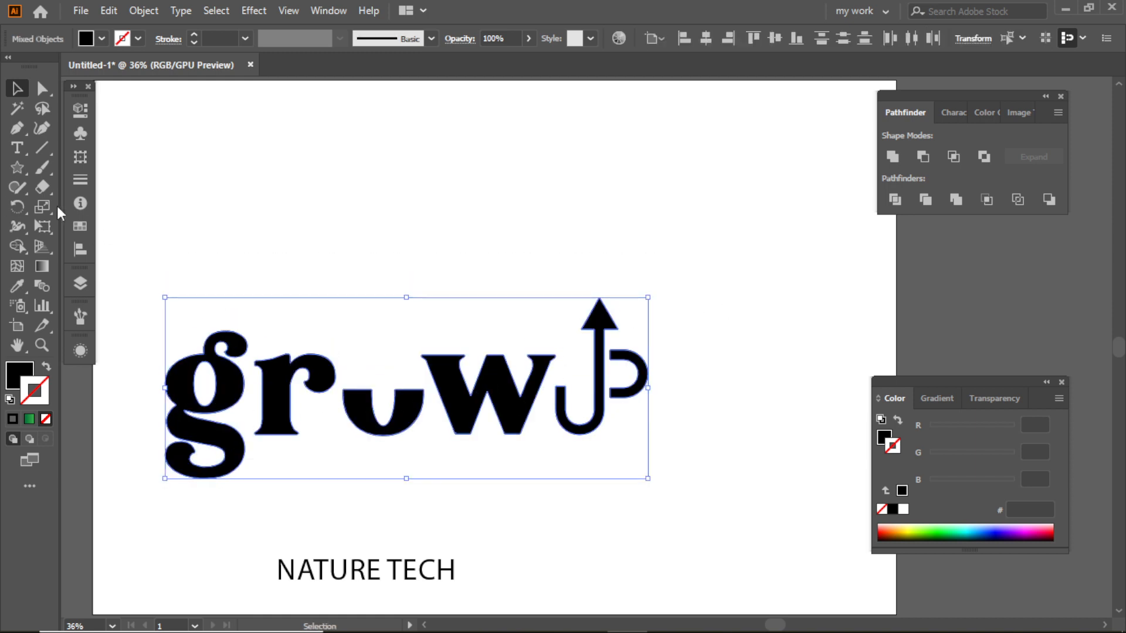
Step: Draw a black horizontal leaf with a narrow curved notch in its right end above the wordmark, using the Pen tool
click(18, 134)
click(254, 193)
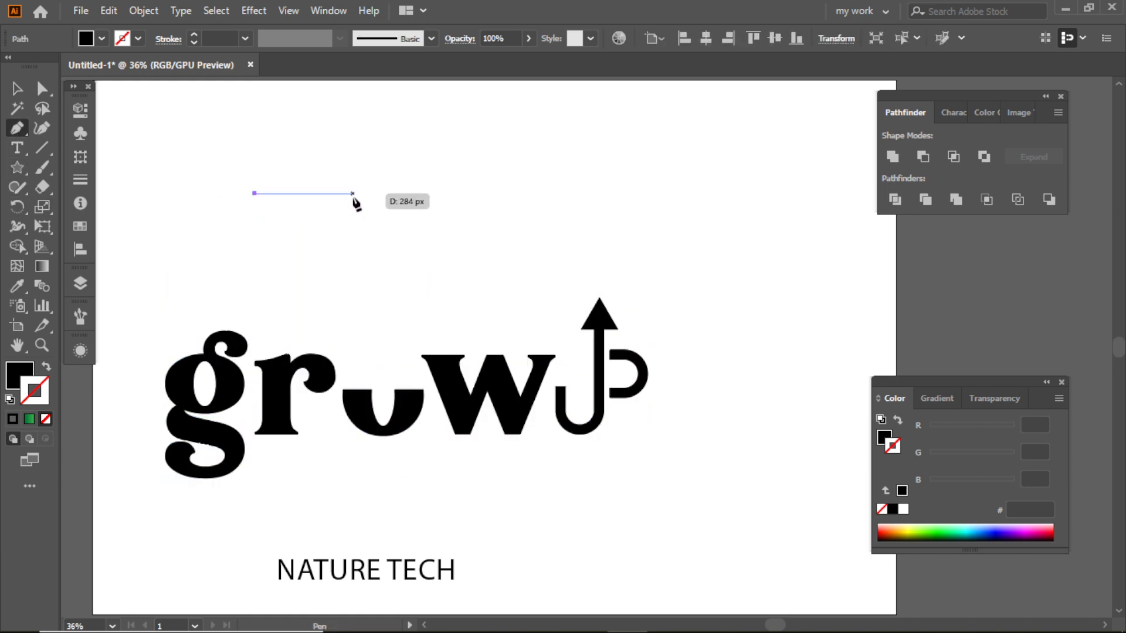
drag(352, 193, 397, 228)
click(353, 194)
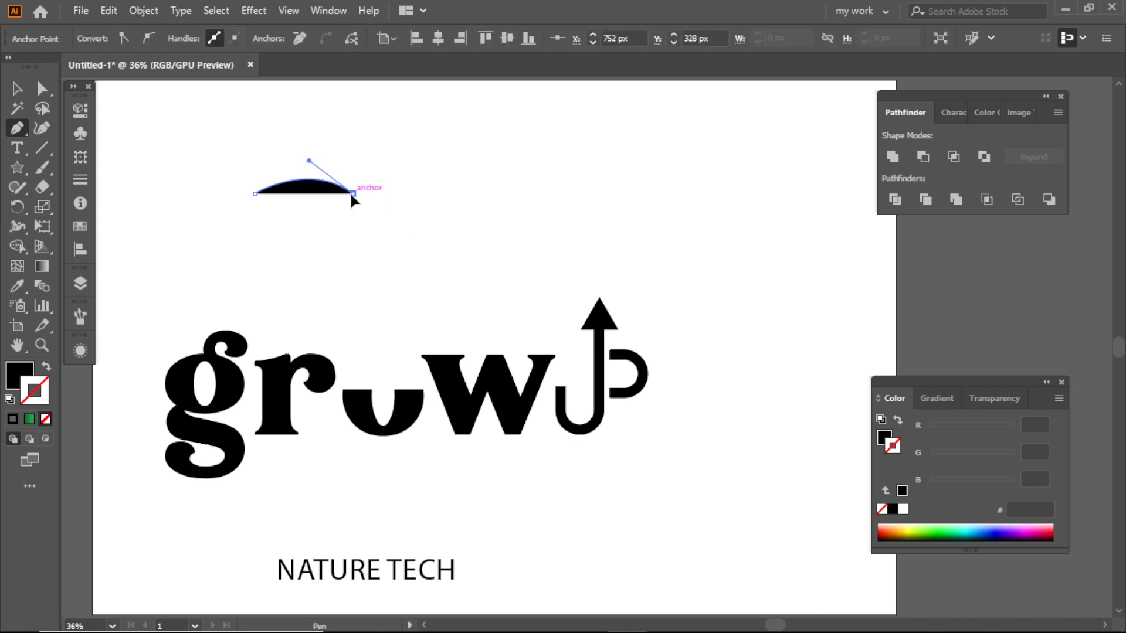
drag(313, 194, 307, 188)
click(313, 194)
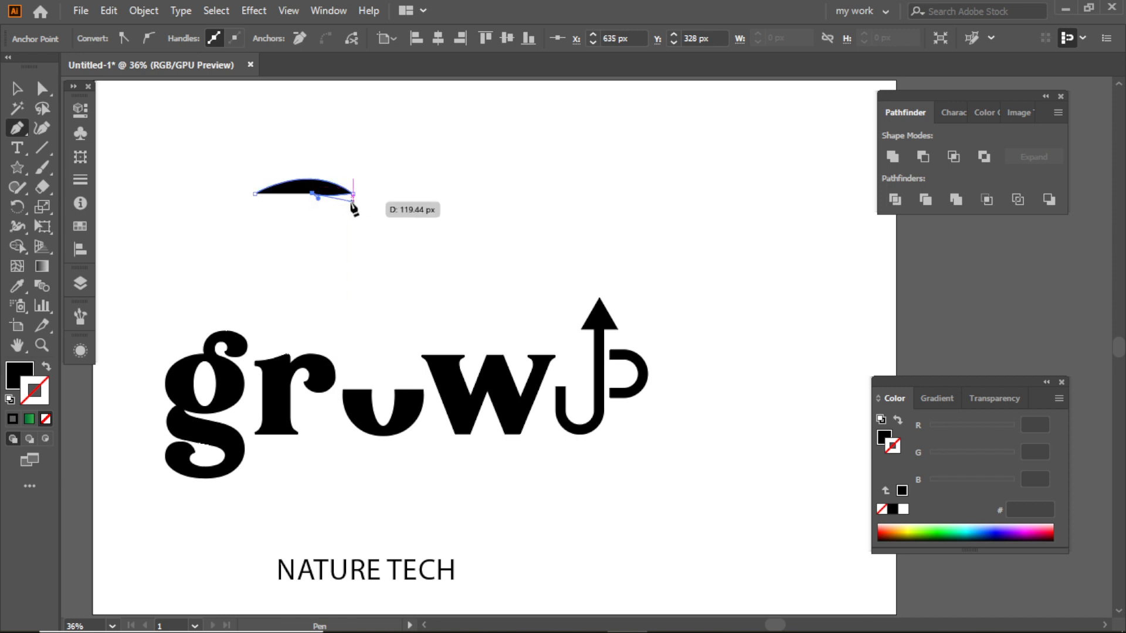
drag(355, 202, 396, 200)
click(343, 201)
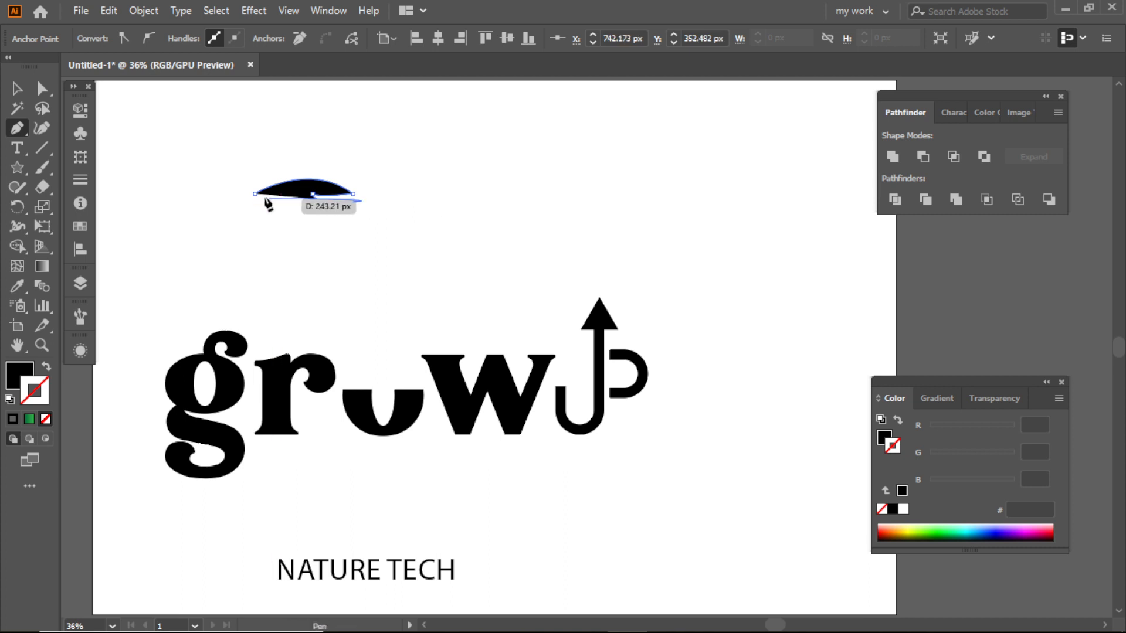
drag(255, 193, 244, 138)
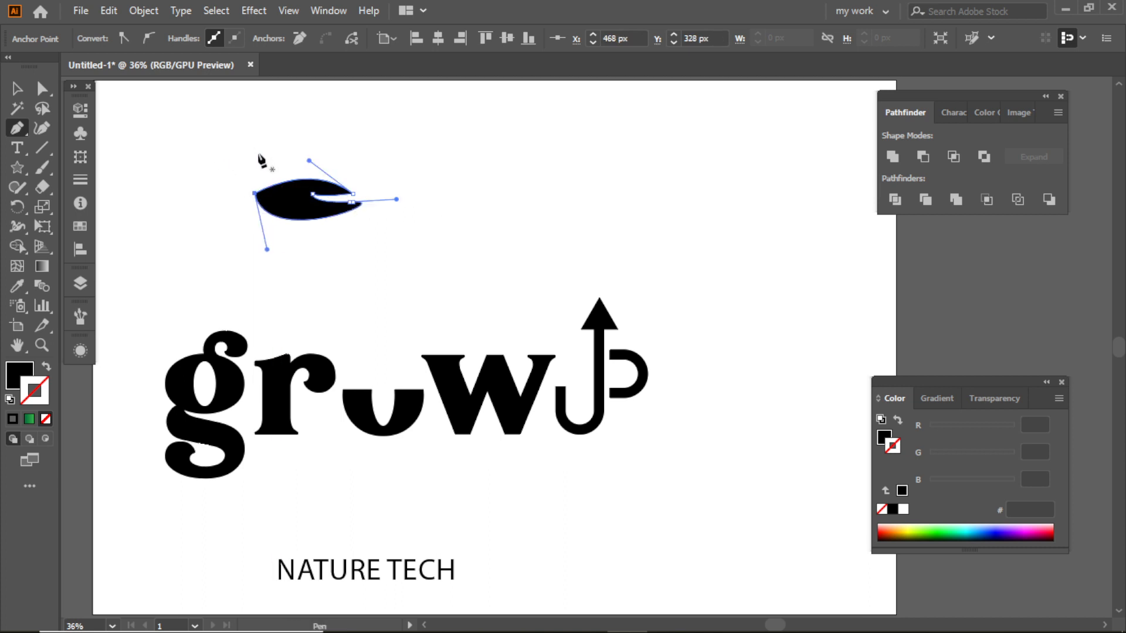
click(17, 88)
click(277, 156)
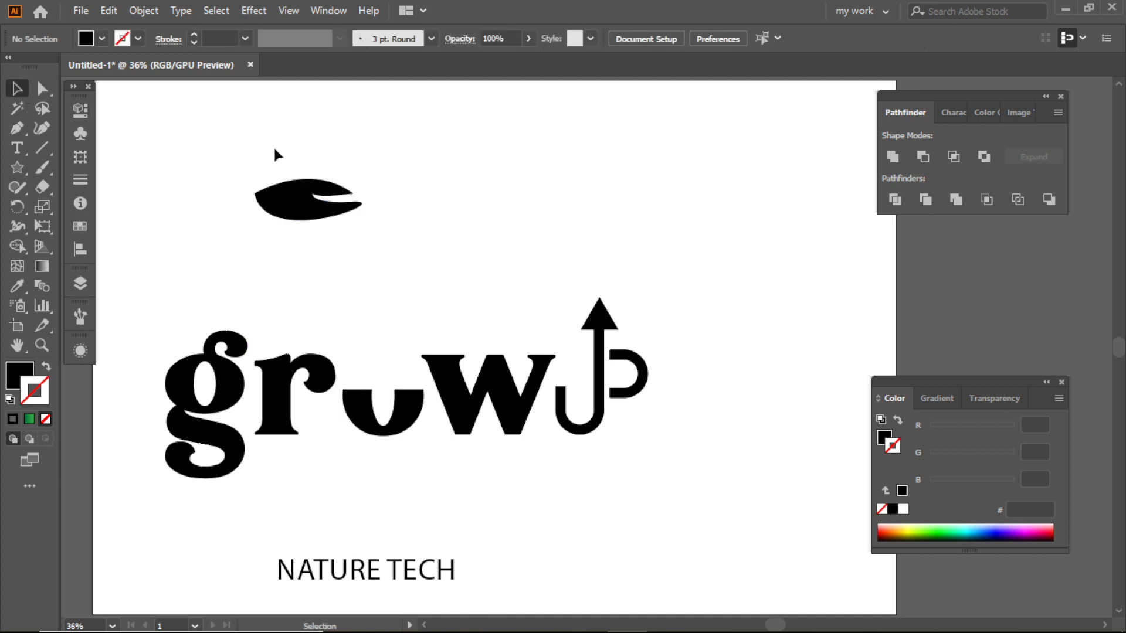
Step: Rotate the notched leaf upright so its notch opens downward
click(299, 201)
drag(374, 183, 358, 235)
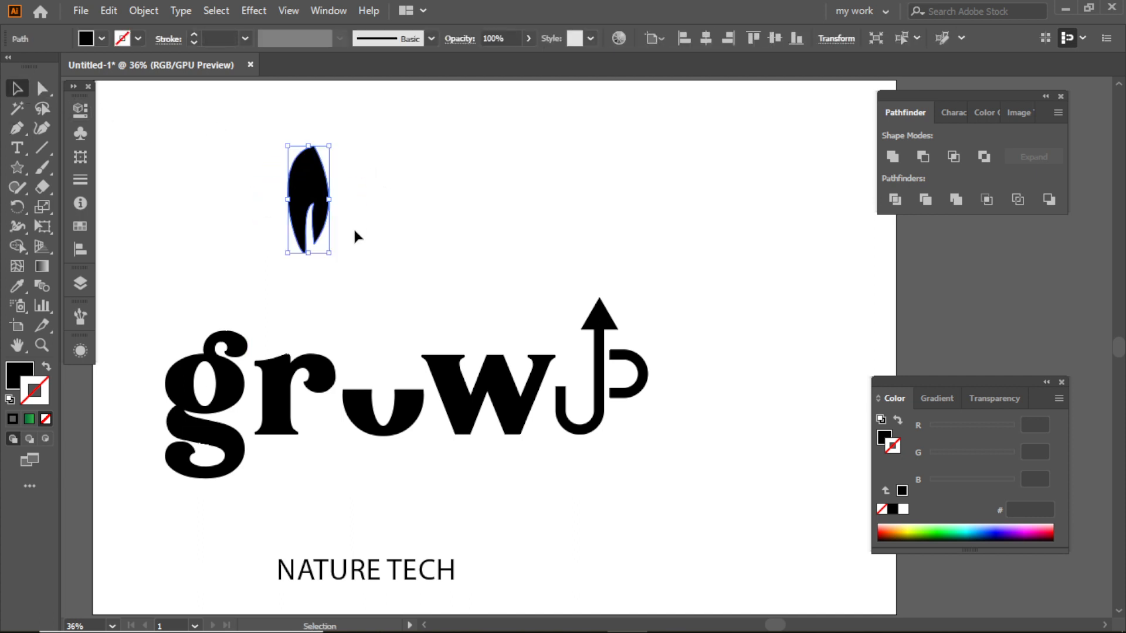
click(384, 187)
Step: Shrink the upright leaf and place a copy tilted outward at its lower left
click(297, 161)
drag(315, 171, 336, 191)
click(410, 141)
drag(370, 228, 377, 224)
drag(334, 200, 334, 204)
Step: Reflect a copy of the tilted leaf across the vertical axis and move it to the right of the upright leaf
right_click(334, 203)
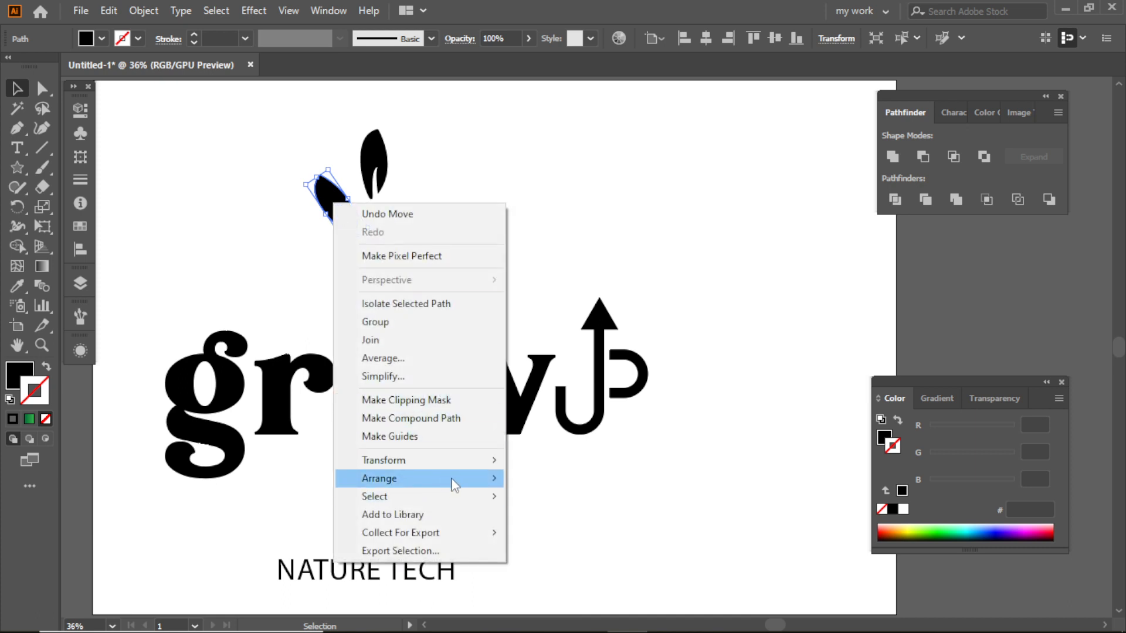
mouse_move(452, 460)
click(583, 522)
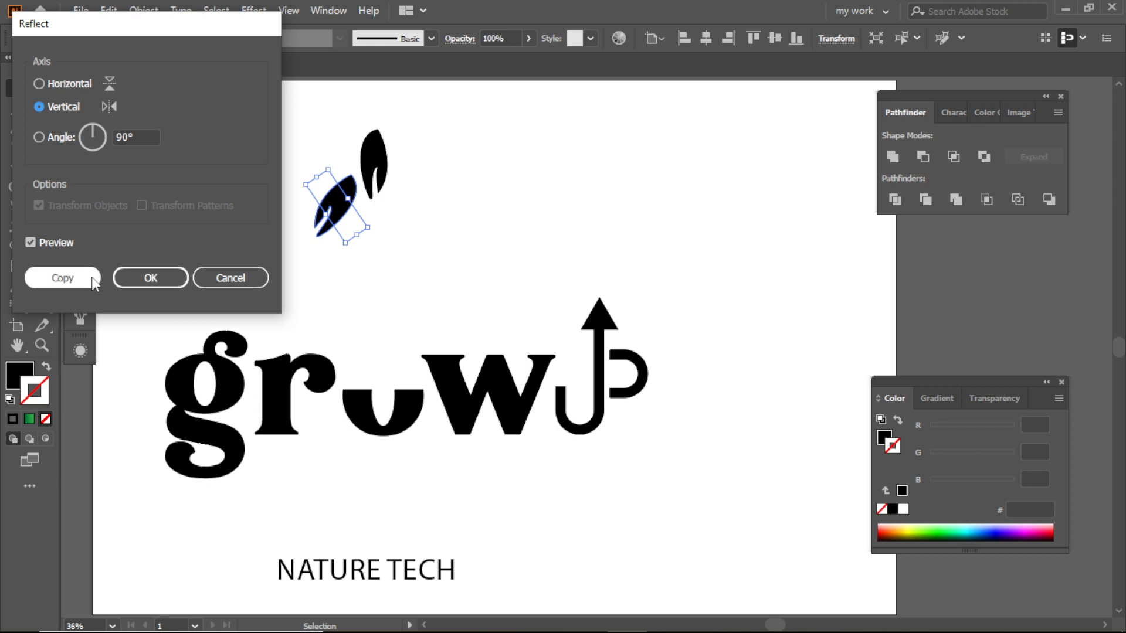
click(62, 278)
click(406, 214)
drag(335, 206, 419, 201)
click(514, 196)
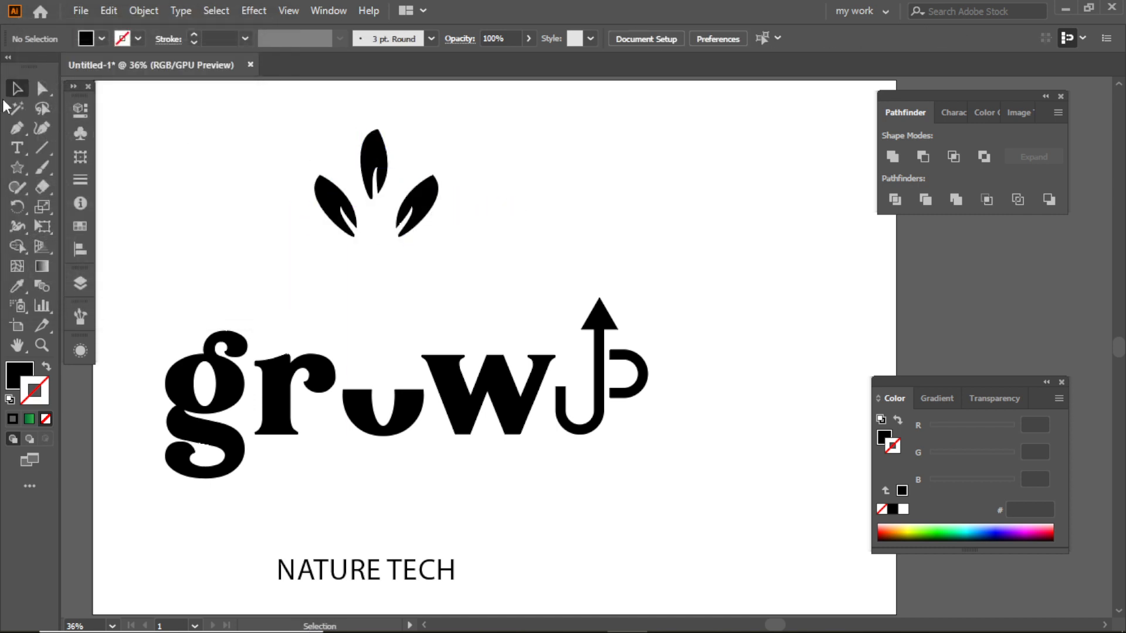
Step: Draw a slender curved stem with the Pen tool from the upright leaf's lower left edge down toward the wordmark
click(17, 127)
scroll(377, 214, up, 4)
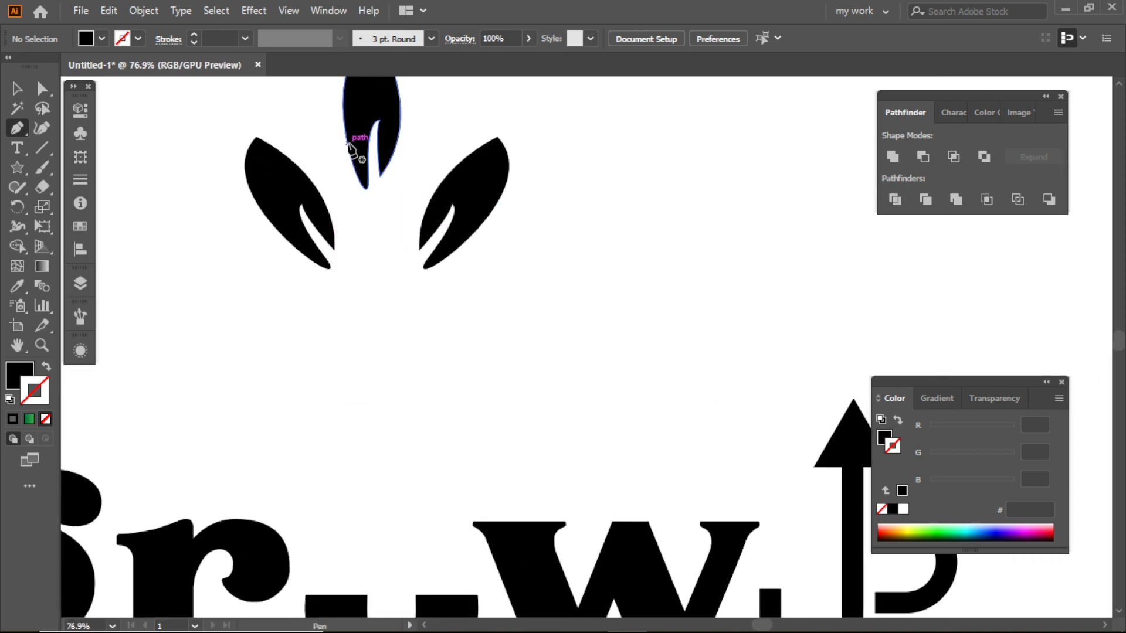
click(348, 142)
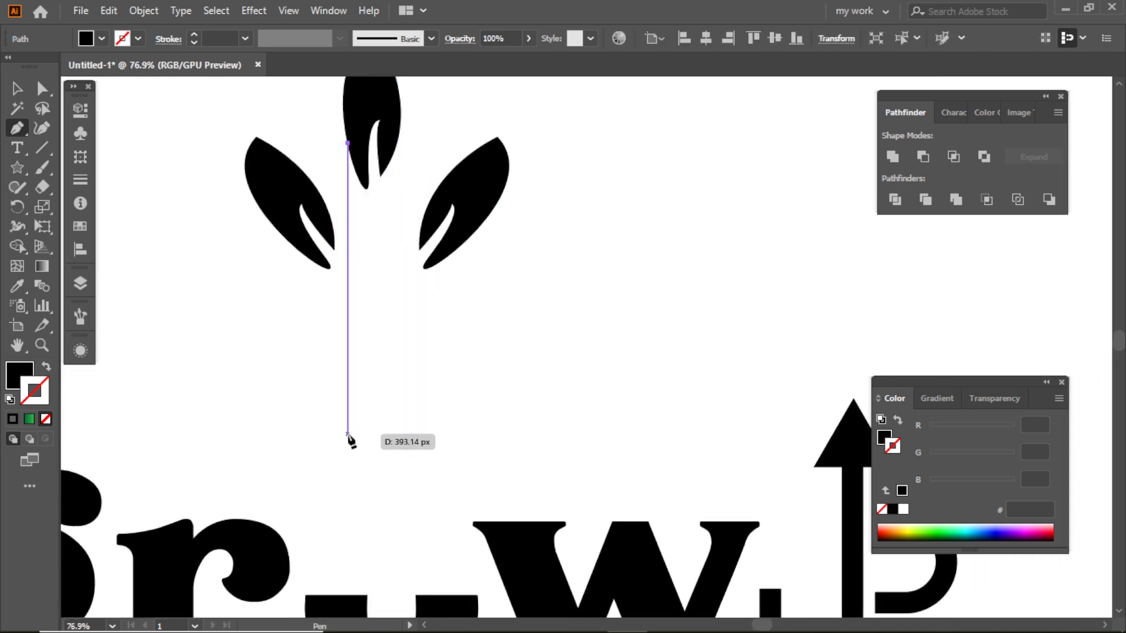
drag(349, 435, 291, 491)
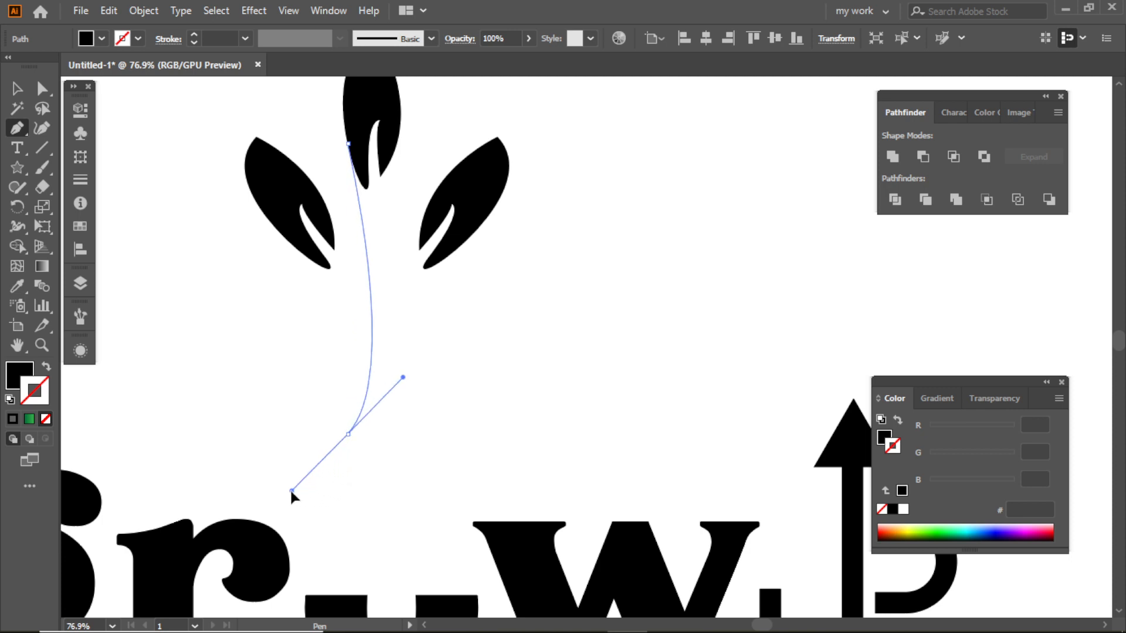
drag(349, 434, 365, 434)
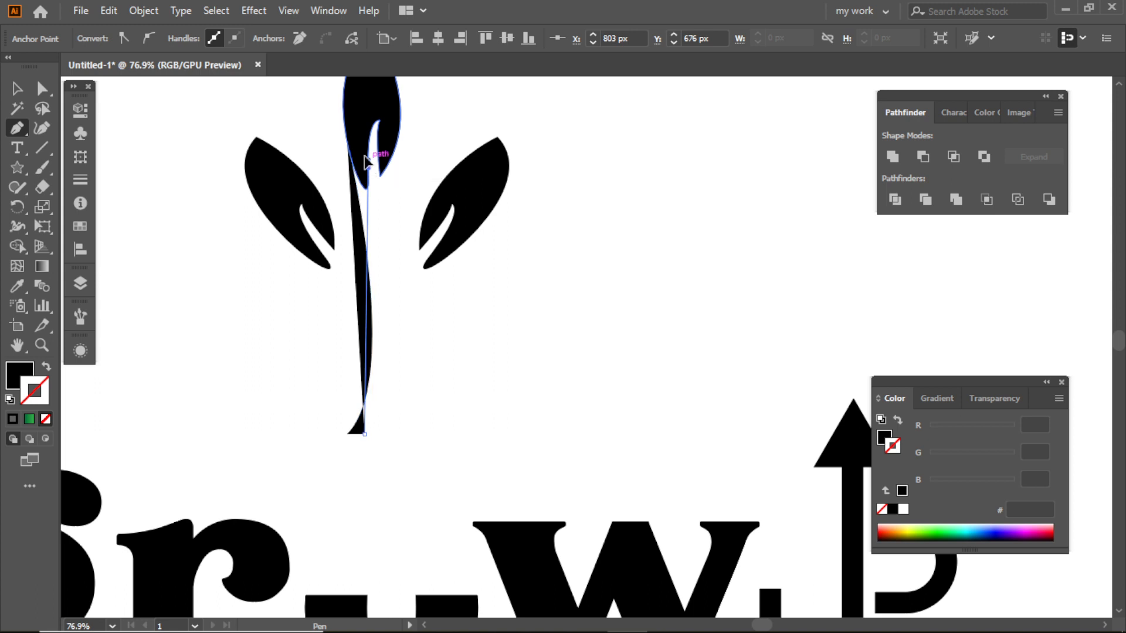
drag(368, 164, 346, 117)
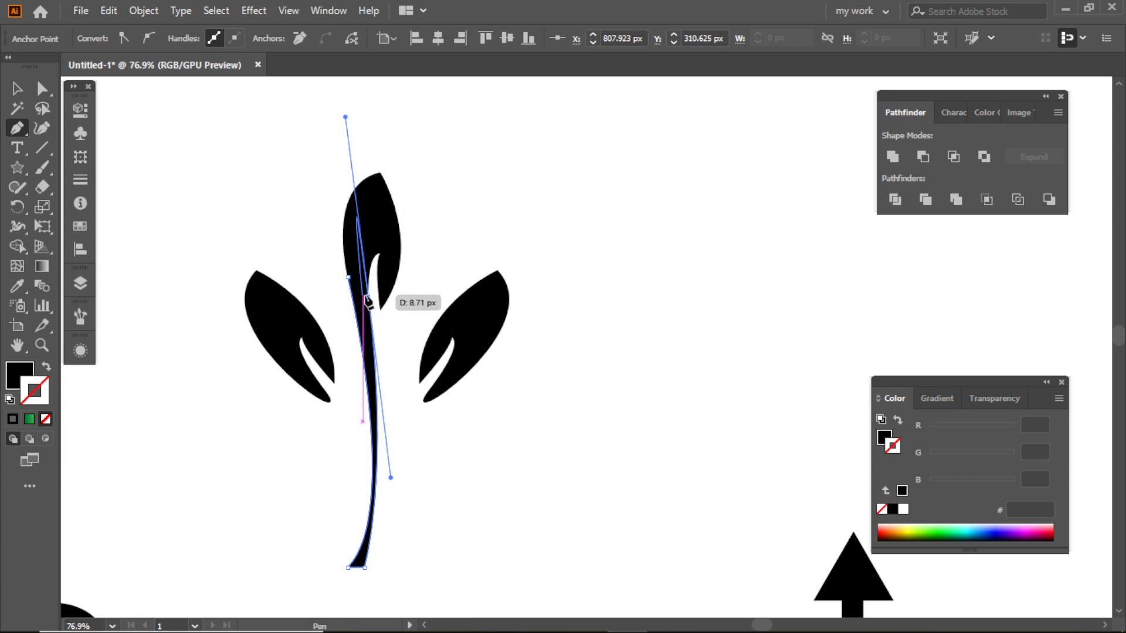
click(368, 298)
click(354, 257)
click(348, 276)
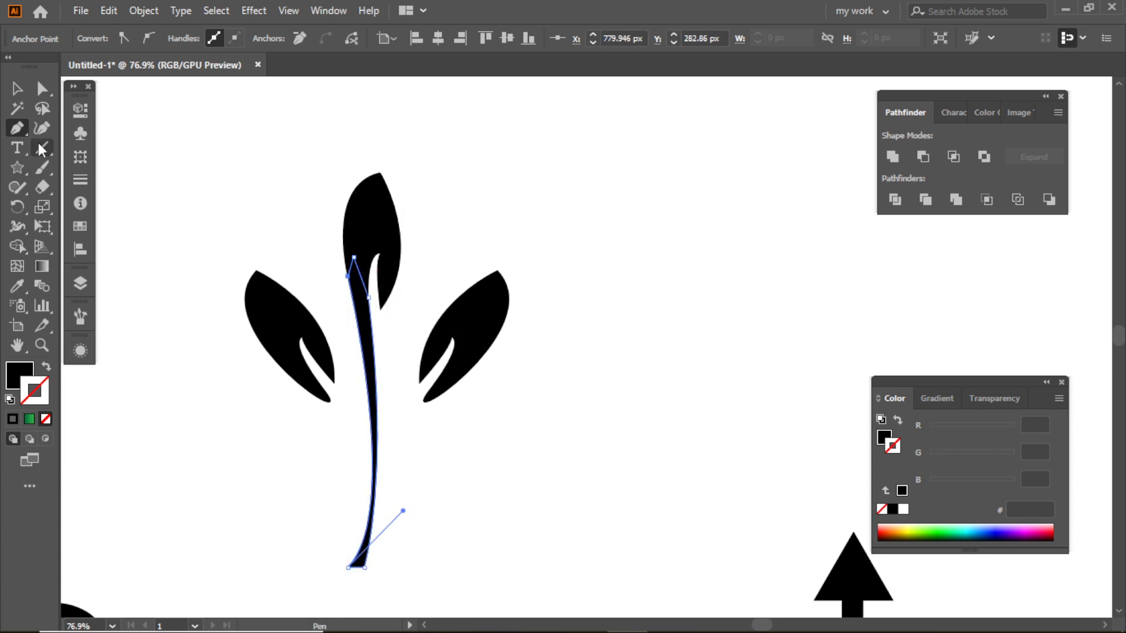
click(17, 89)
click(272, 129)
Step: Nudge the left and right leaves inward so they sit closer to the stem
drag(546, 272, 391, 242)
drag(519, 254, 482, 212)
click(466, 256)
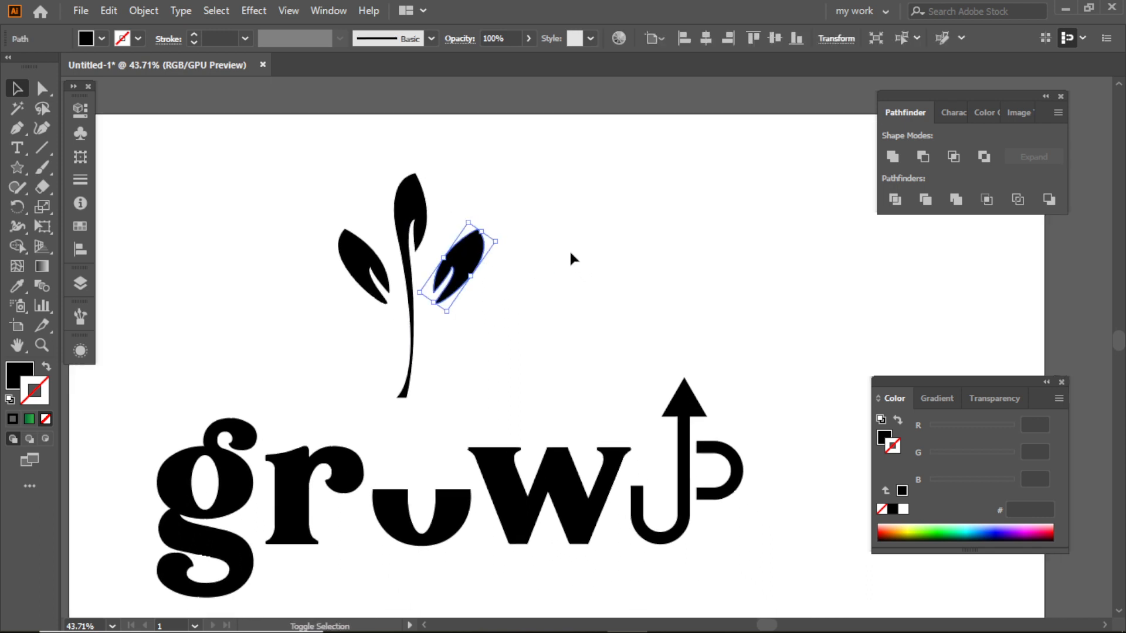
click(550, 241)
click(365, 257)
key(shift+Right)
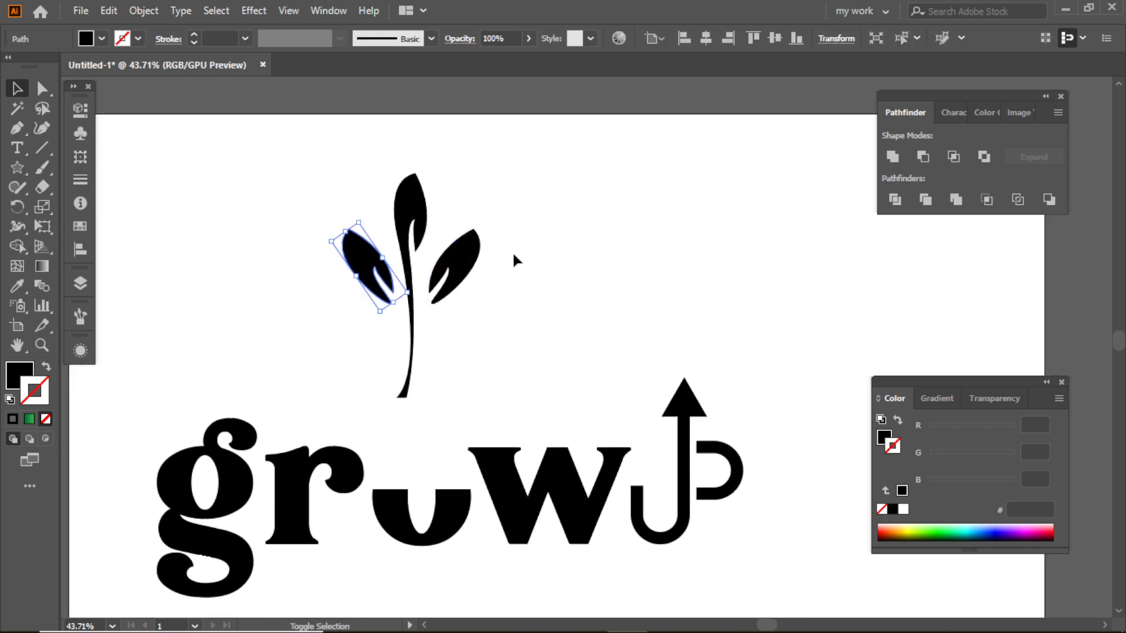
key(shift+Right)
click(530, 253)
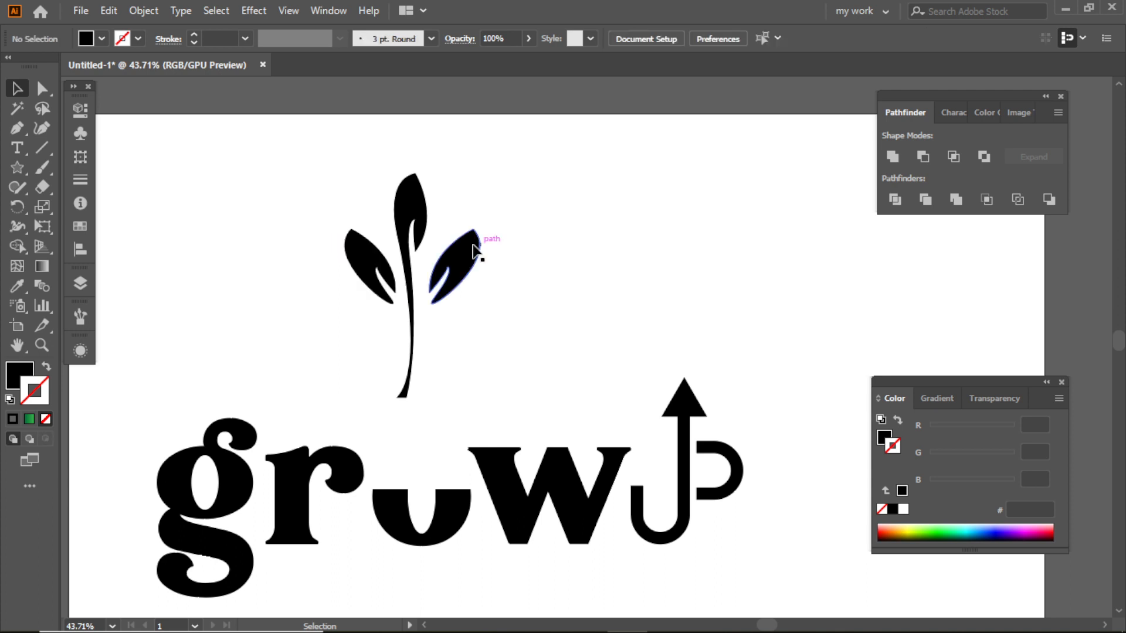
click(474, 250)
click(183, 170)
Step: Draw a small pointed leaf about 194 px long and 50 px high to the right of the plant with the Pen tool
key(p)
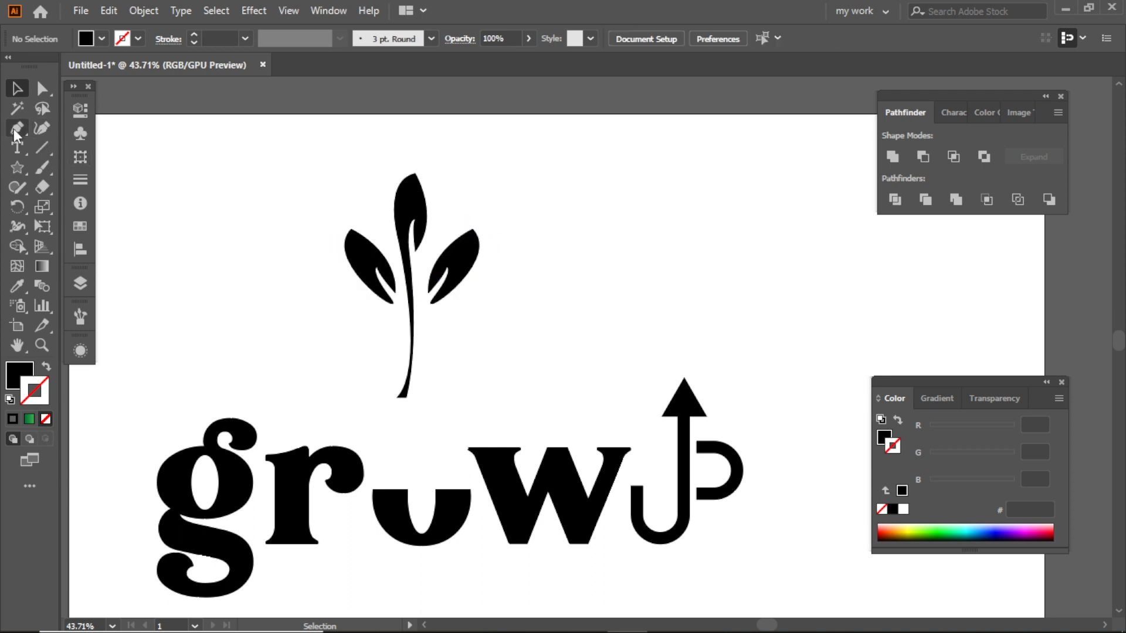
click(548, 229)
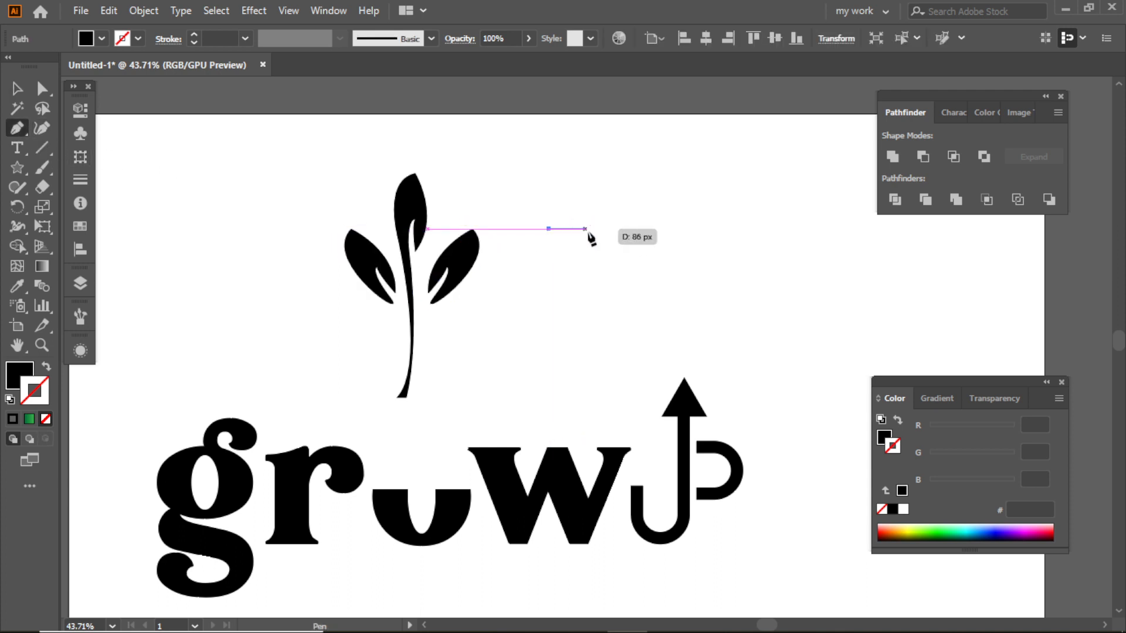
drag(631, 229, 683, 250)
click(631, 228)
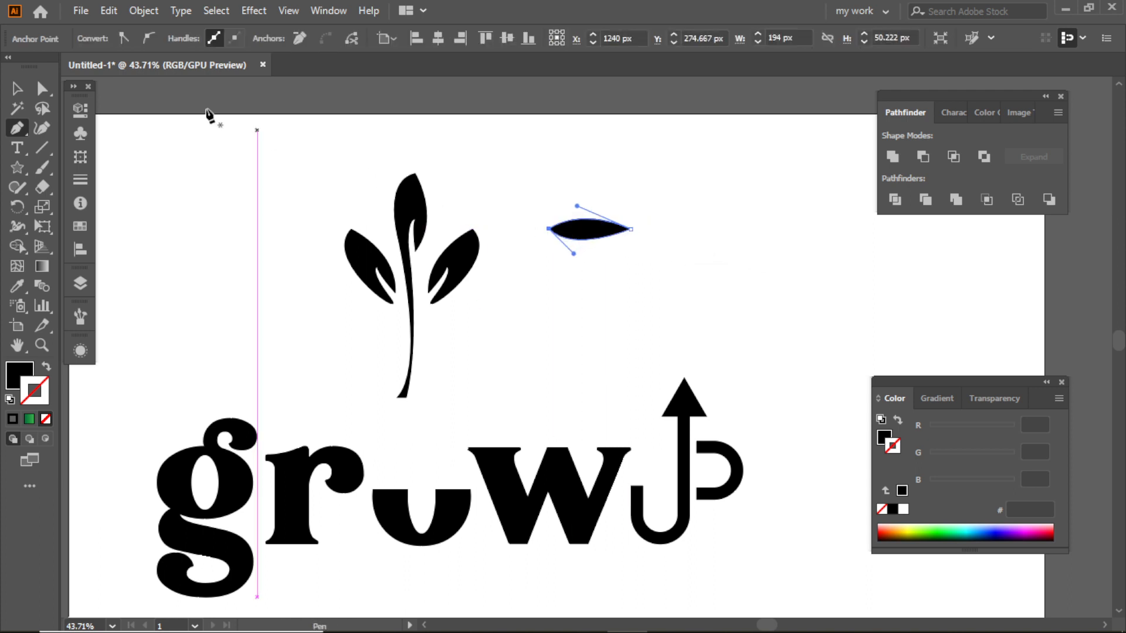
click(17, 89)
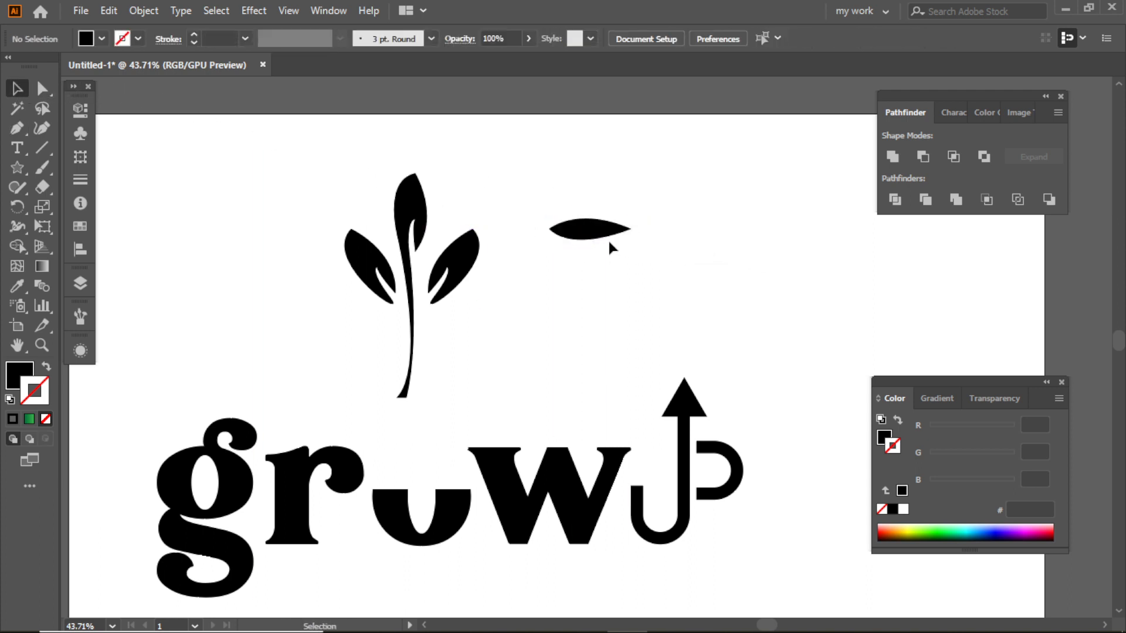
Step: Tilt the small pointed leaf up to the right, shrink it and attach it to the stem's right side below the top leaf
drag(645, 220, 550, 299)
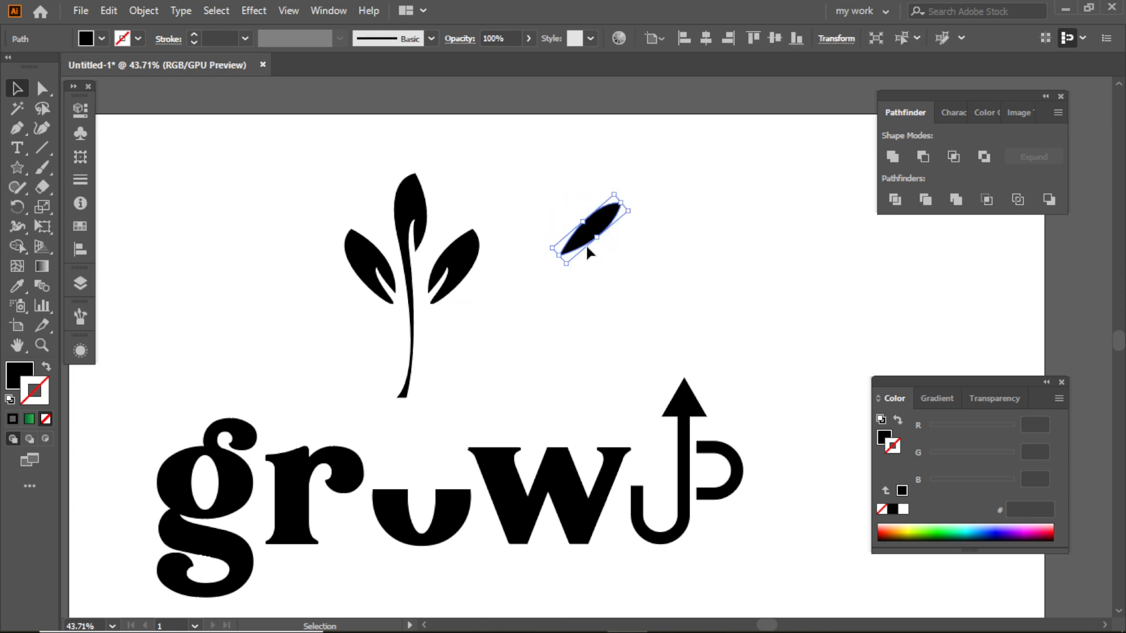
drag(594, 229, 419, 274)
click(566, 329)
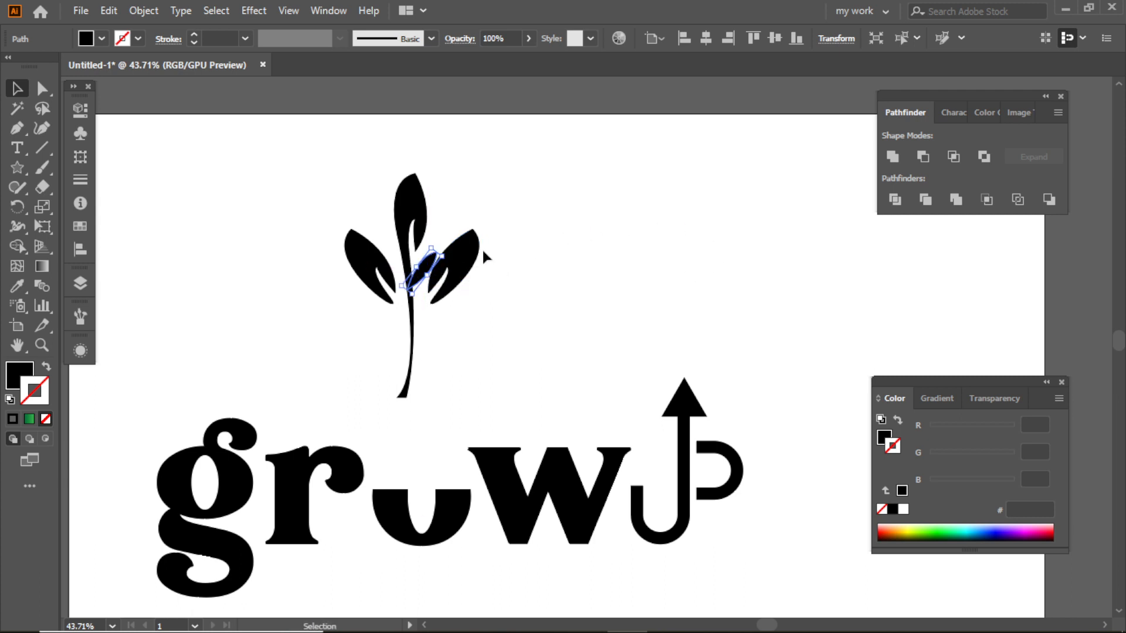
Step: Move the two large side leaves down together so they sit lower beside the stem
click(466, 270)
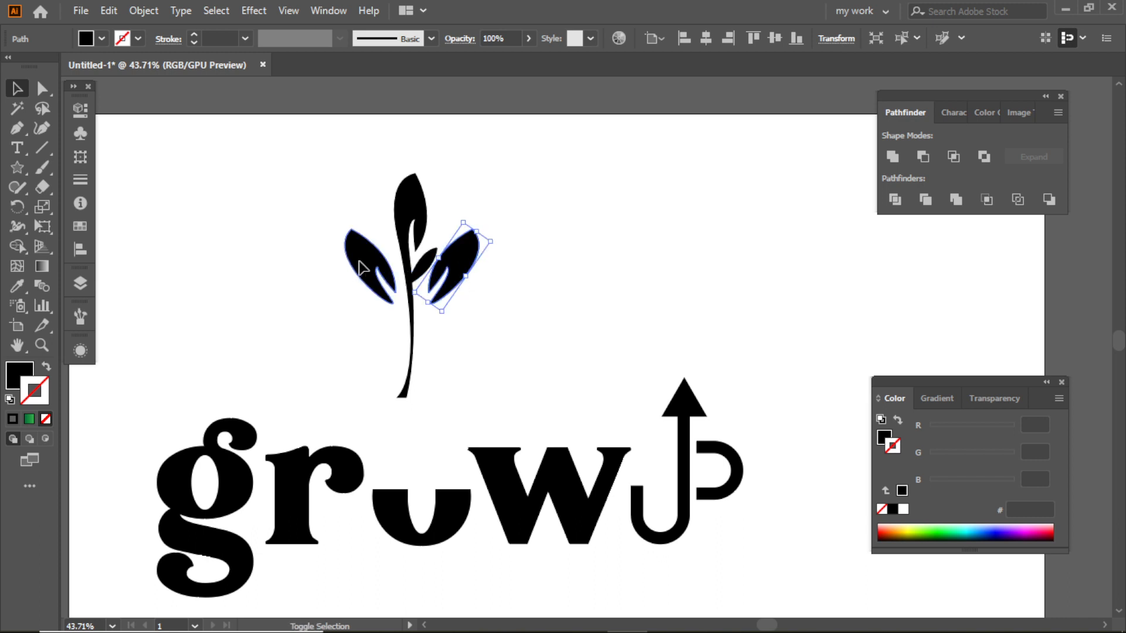
shift+click(359, 262)
key(shift+Down)
key(shift+Down)
key(shift+Down)
key(shift+Down)
key(shift+Down)
click(556, 257)
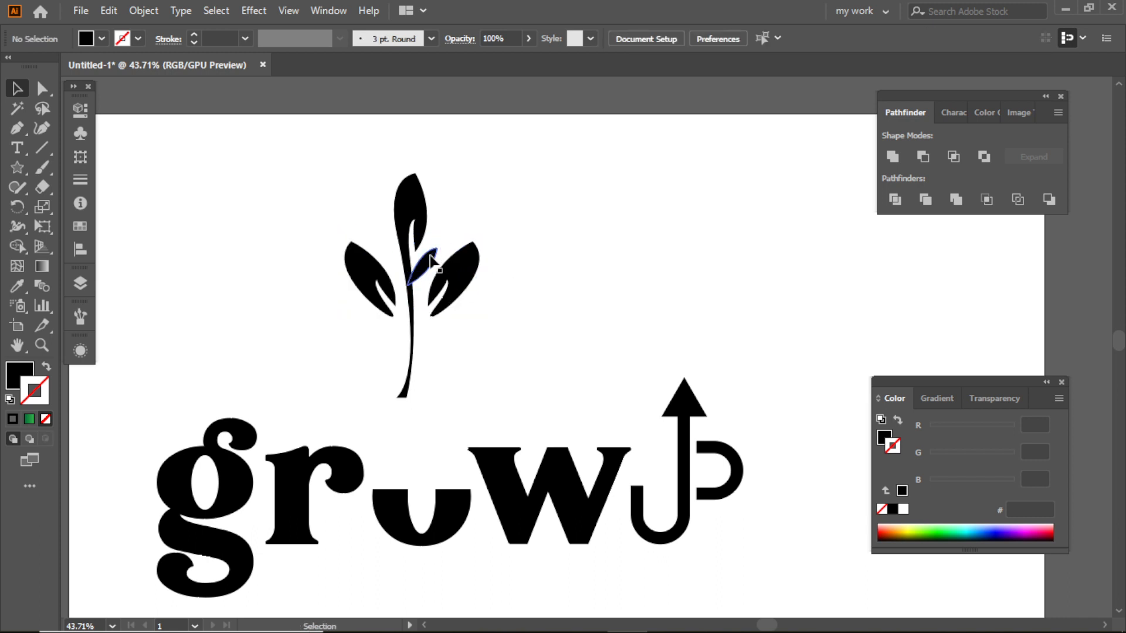
Step: Add a mirrored copy of the small leaf to the stem's left side and attach a smaller copy below it
click(432, 260)
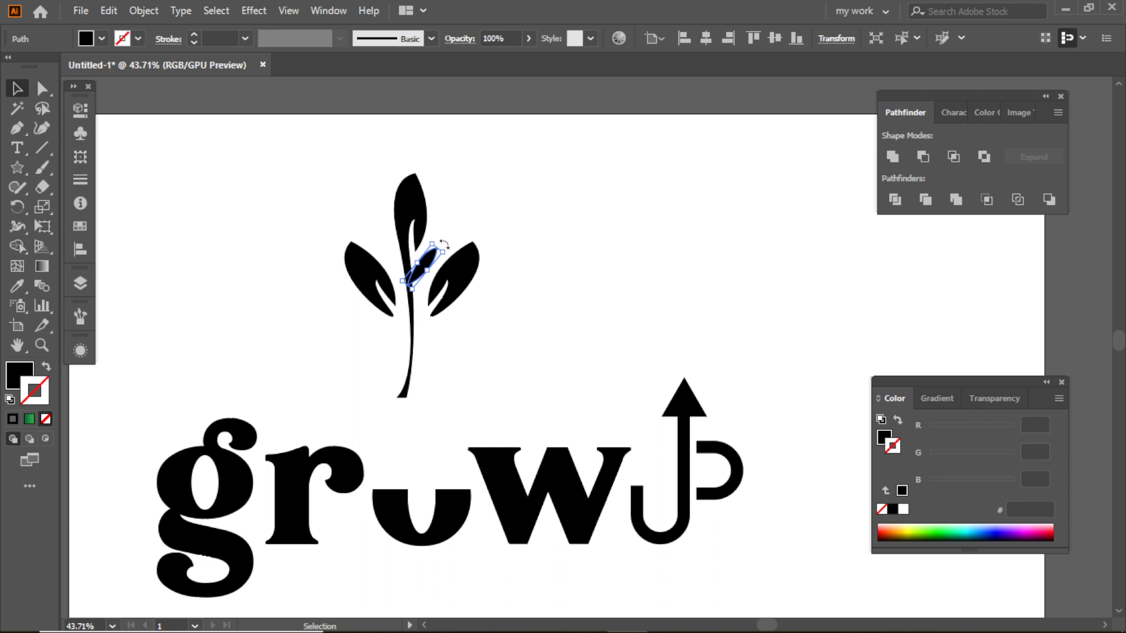
click(534, 235)
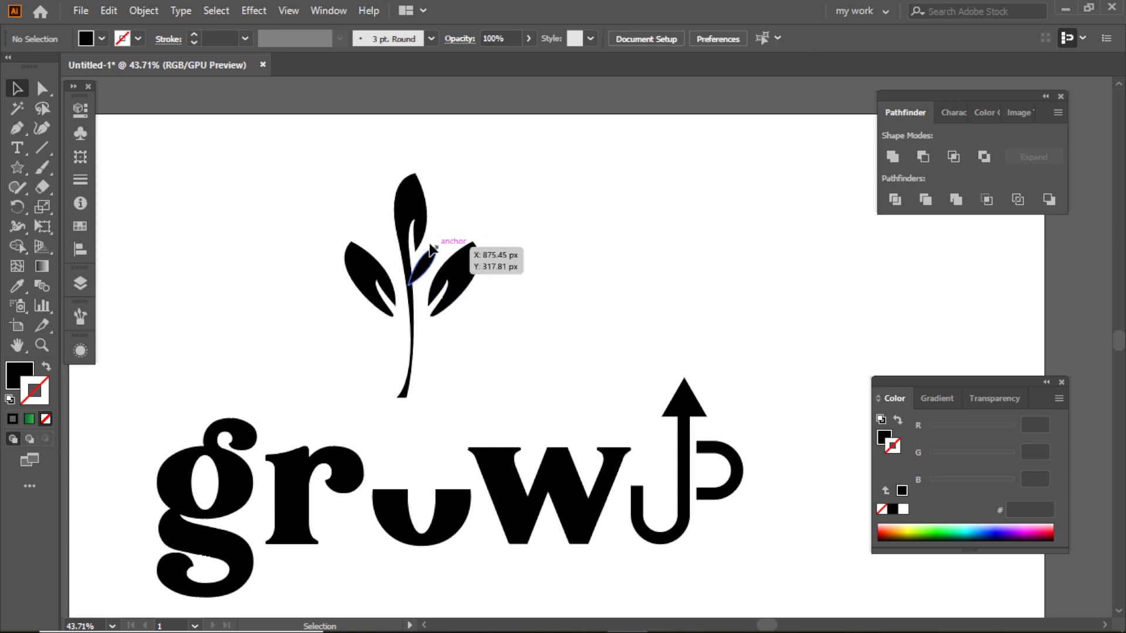
scroll(452, 258, up, 3)
drag(445, 296, 331, 225)
drag(357, 265, 400, 368)
click(561, 262)
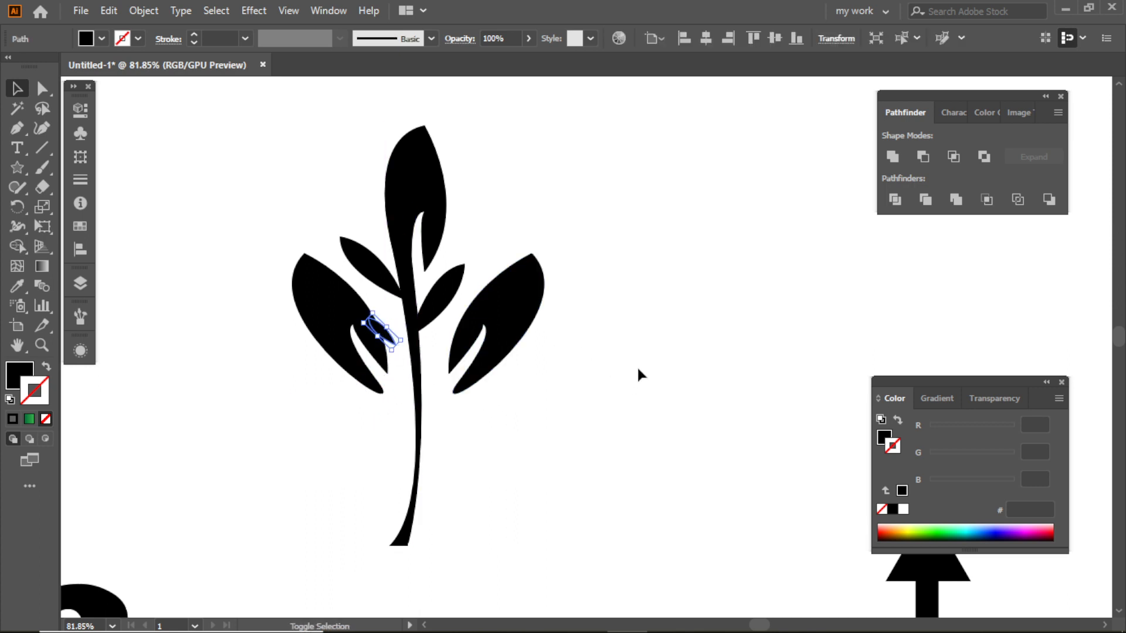
key(shift+Right)
key(shift+Right)
click(670, 367)
Step: Unite the plant's stem and all its leaves into one object with Pathfinder
drag(271, 176, 615, 432)
click(892, 156)
click(729, 316)
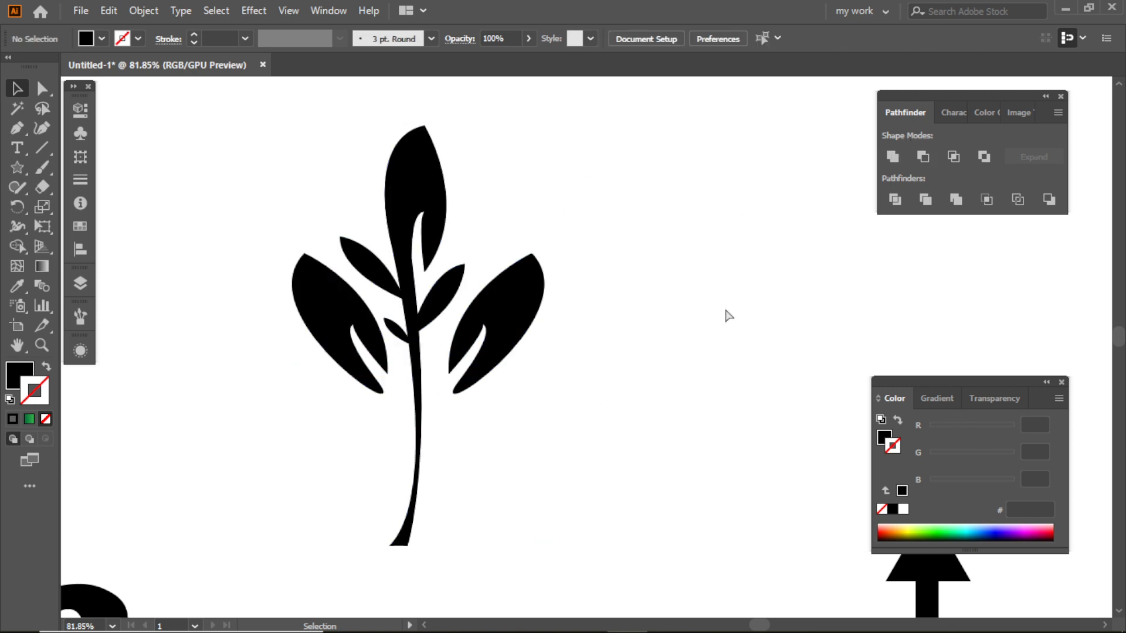
Step: Fill the opening of the half-round letter between r and w with two black rectangles, making a solid bowl
scroll(583, 304, down, 4)
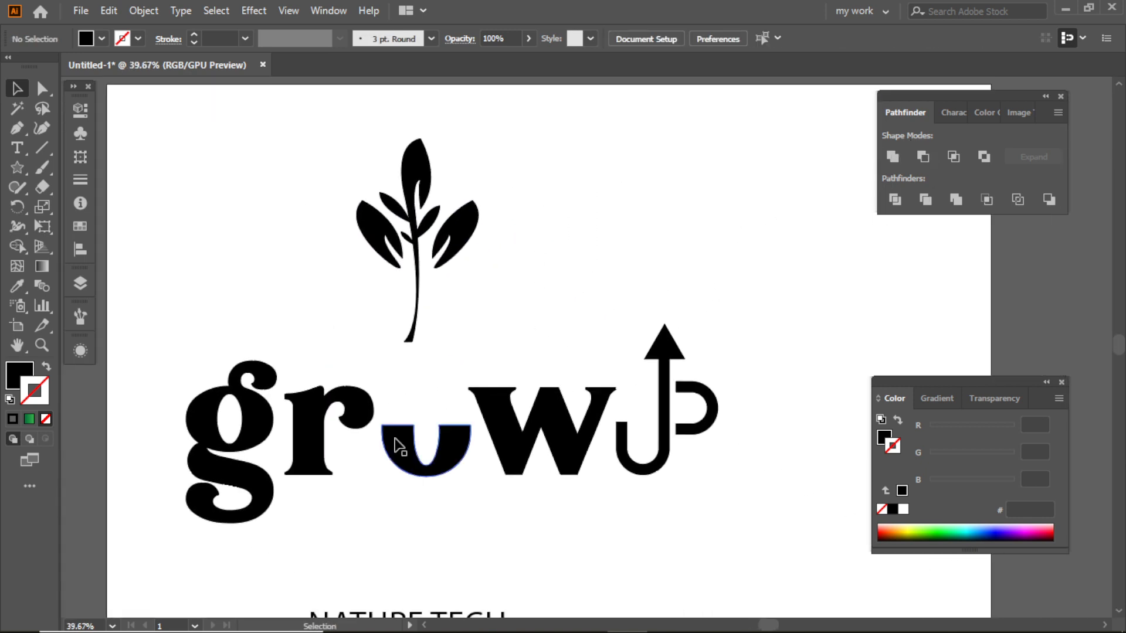
click(411, 454)
drag(410, 444, 555, 459)
click(546, 481)
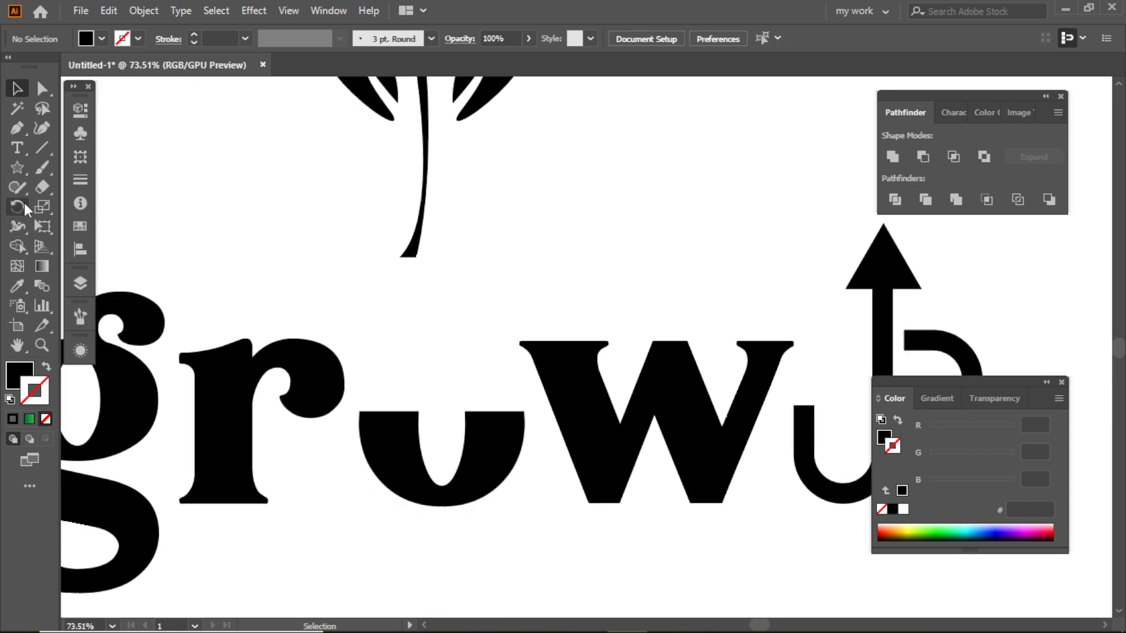
drag(17, 173, 71, 207)
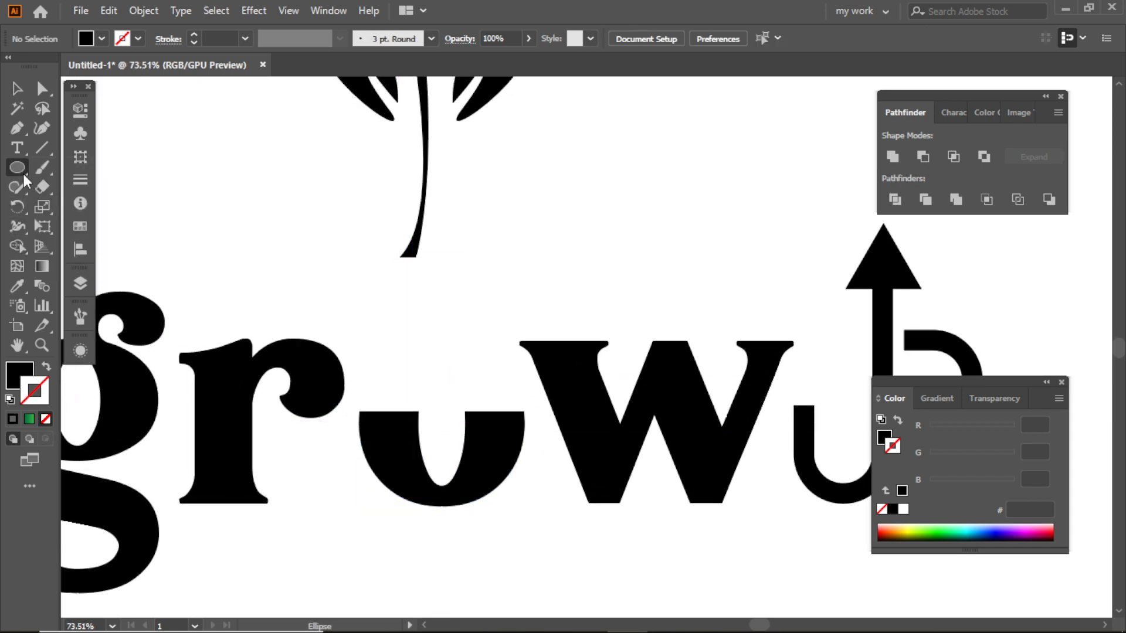
drag(18, 168, 93, 168)
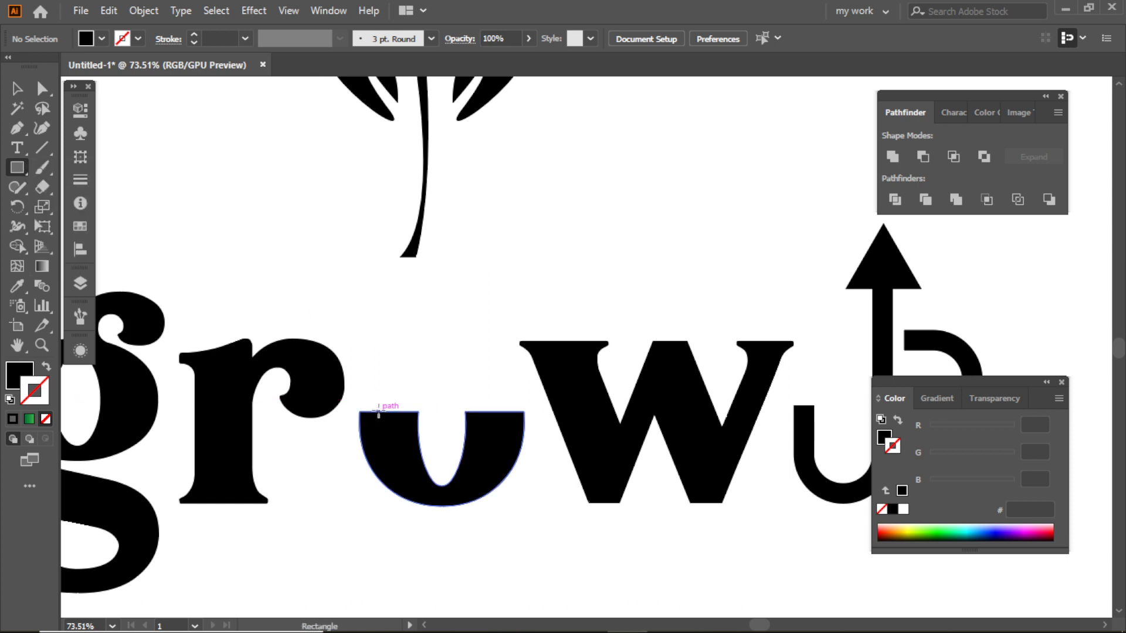
drag(360, 413, 511, 437)
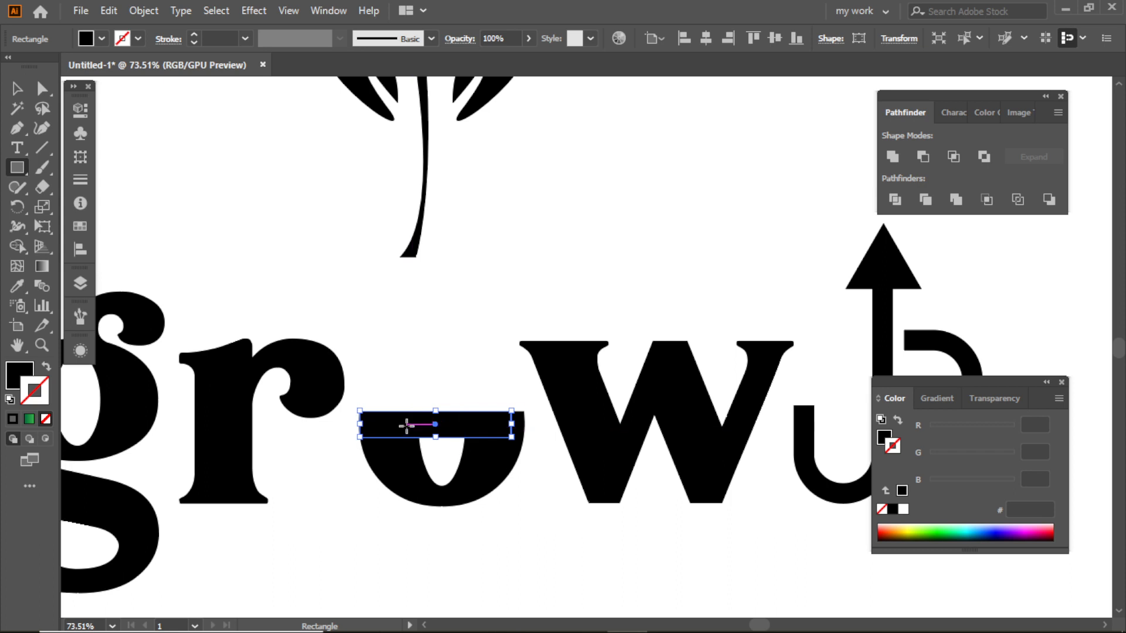
drag(407, 424, 483, 488)
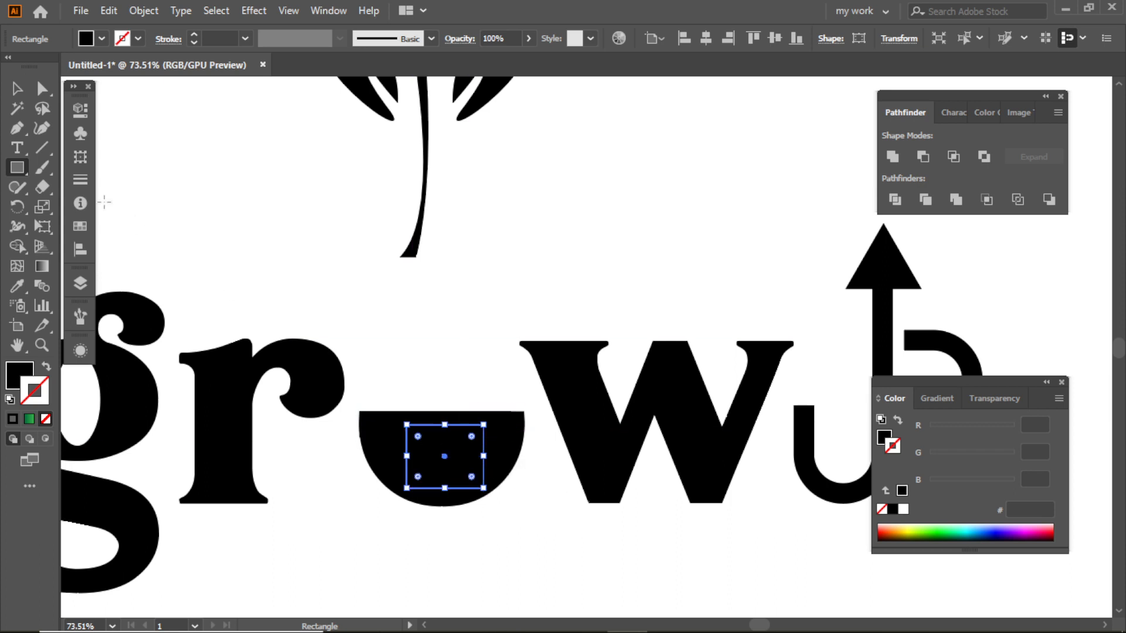
click(17, 88)
click(150, 171)
key(ctrl+0)
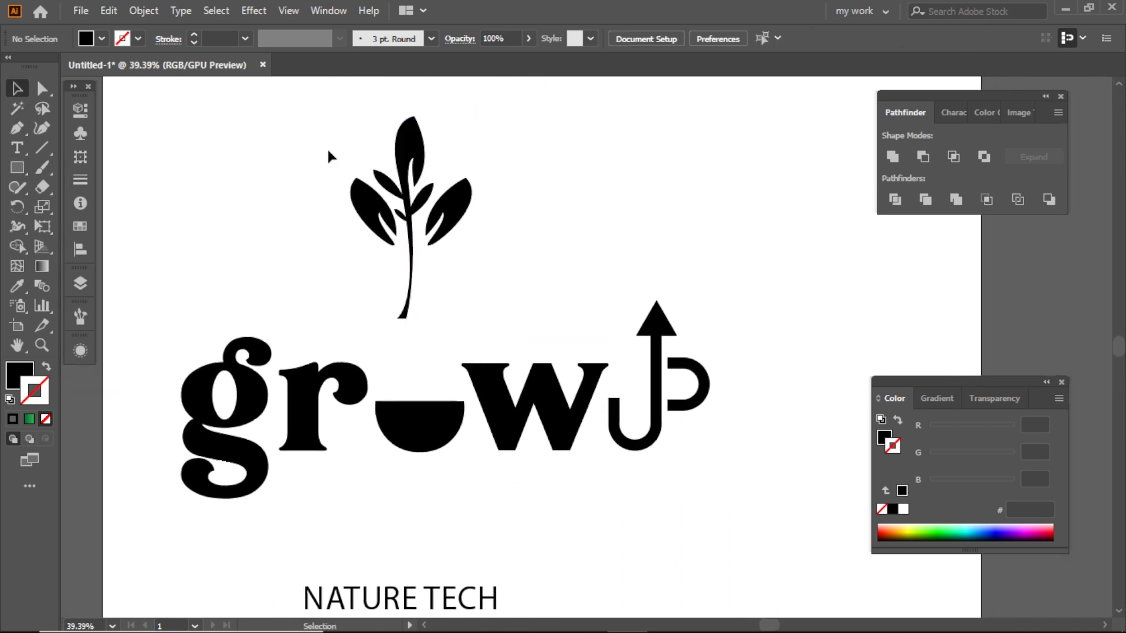
Step: Move the plant down so its stem stands in the bowl, and nudge it slightly left to centre it
drag(441, 223, 450, 329)
click(548, 288)
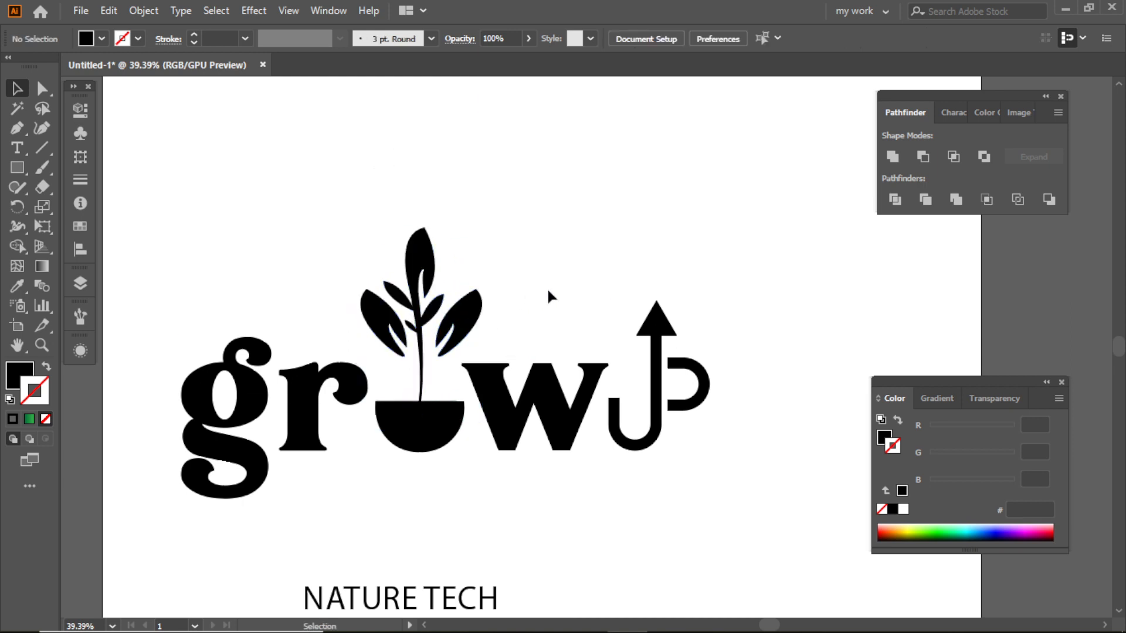
drag(378, 228, 498, 305)
key(Left)
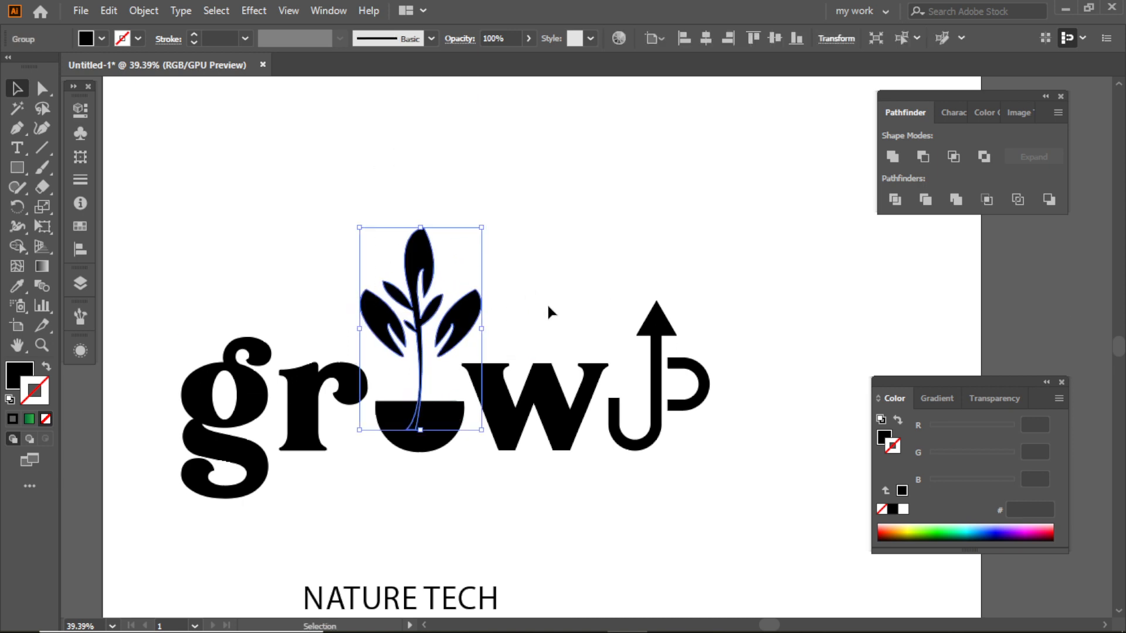
click(525, 266)
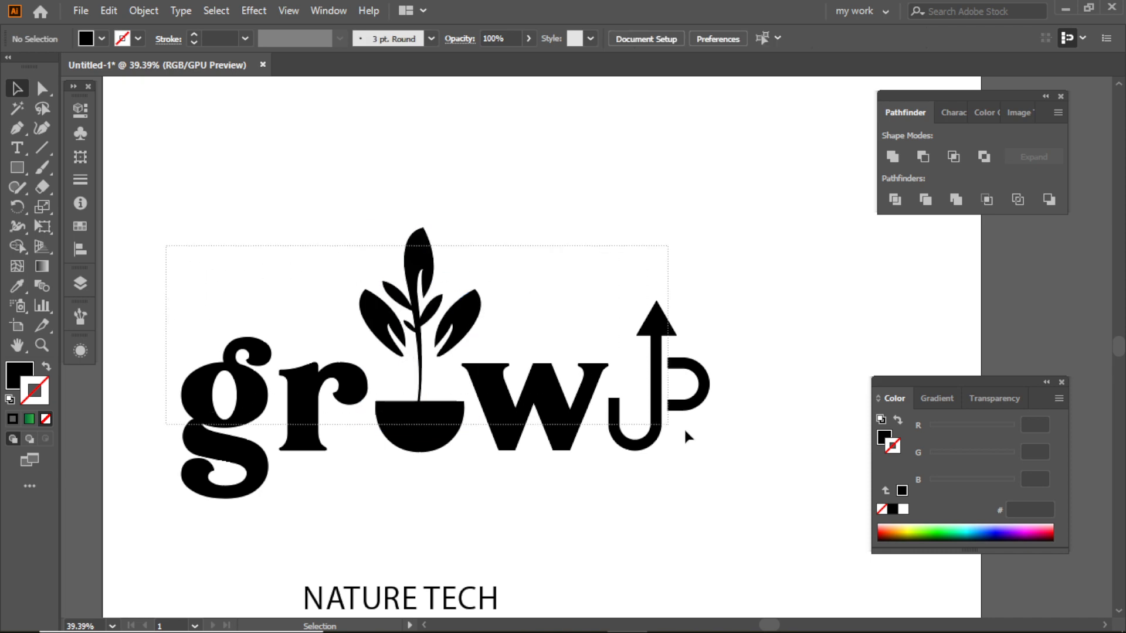
Step: Enlarge and raise the logo artwork above the tagline, and unite all its shapes with Pathfinder
key(ctrl+a)
drag(709, 363, 750, 364)
drag(579, 399, 568, 311)
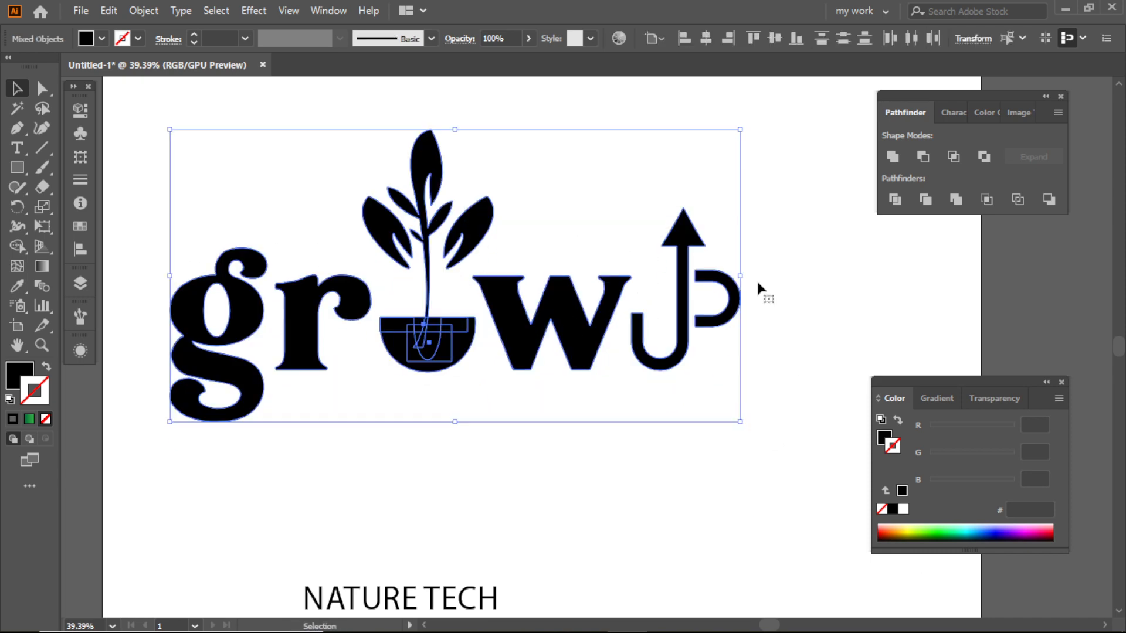
click(892, 157)
click(395, 410)
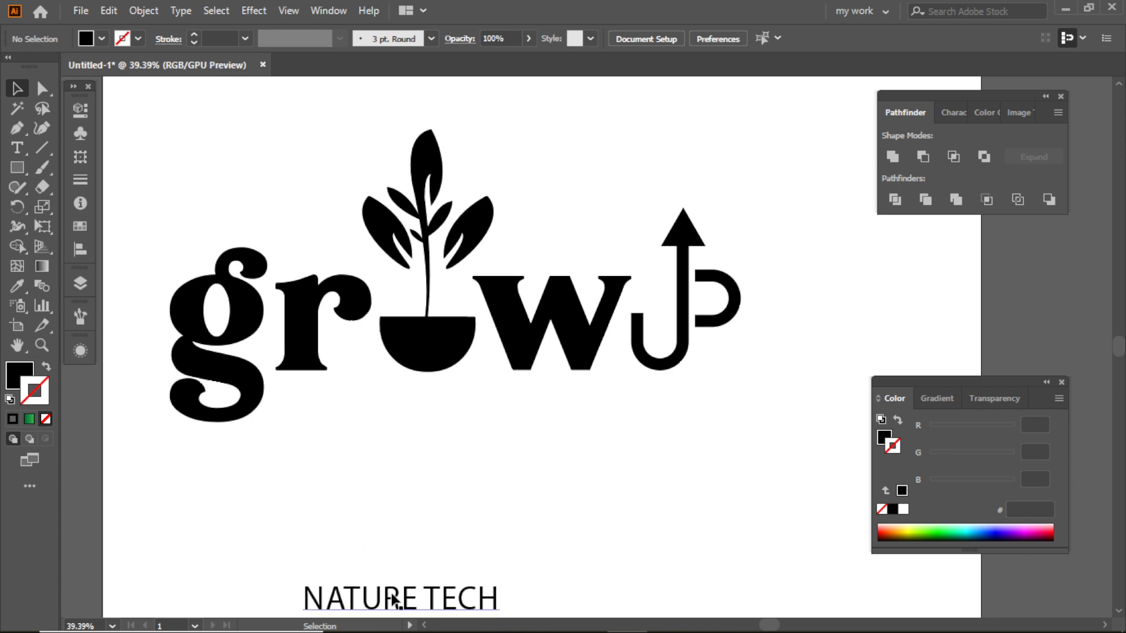
Step: Move the NATURE TECH tagline up beneath the wordmark and enlarge it to about 128.66 pt
drag(393, 597, 382, 467)
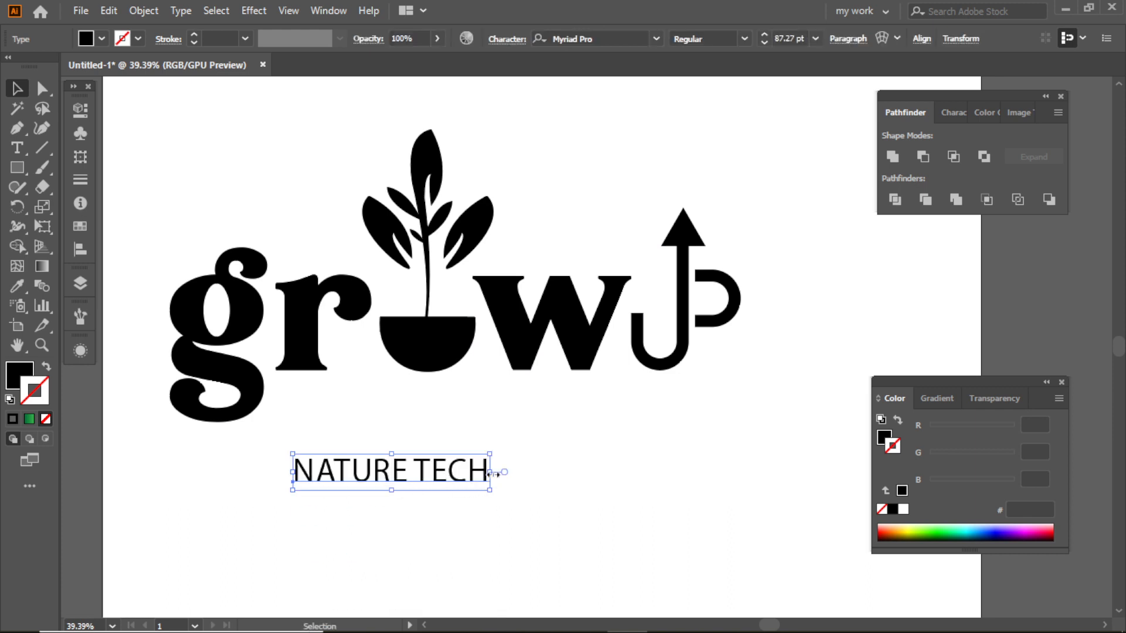
drag(496, 474, 583, 497)
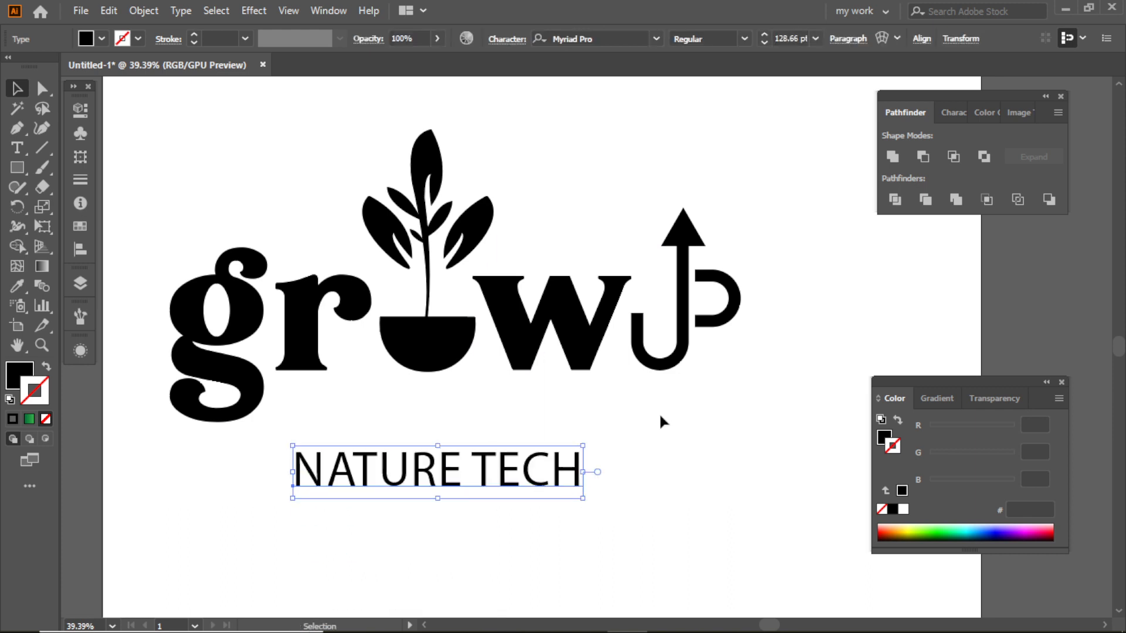
Step: Set the tagline's tracking to 500 and centre it horizontally below the wordmark
click(952, 111)
click(1035, 204)
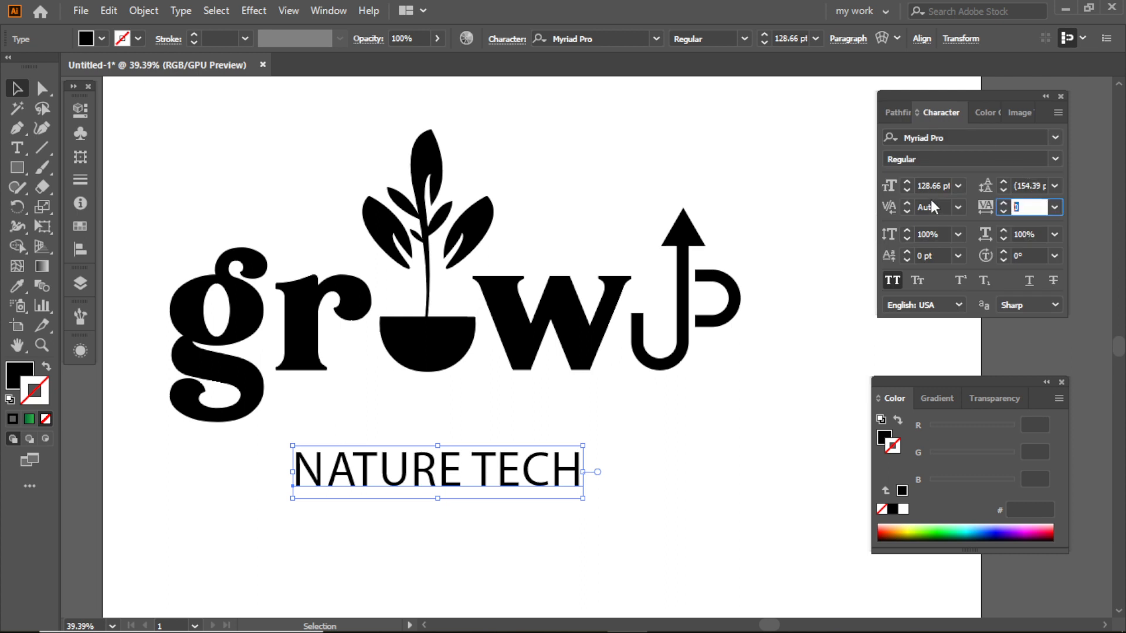
key(Return)
drag(762, 478, 681, 482)
drag(548, 463, 543, 468)
Step: Convert the NATURE TECH tagline text to outlines
right_click(542, 471)
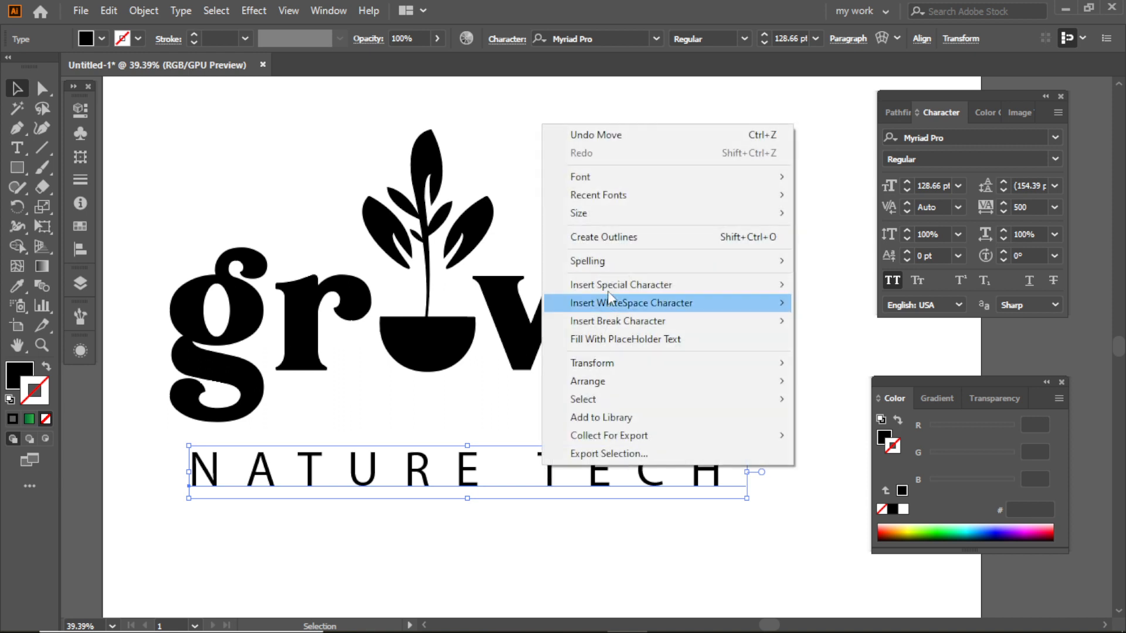
click(614, 236)
click(557, 463)
Step: Shrink the outlined tagline and fit it between the g's descender and the right edge of the P, just below the letters
click(719, 472)
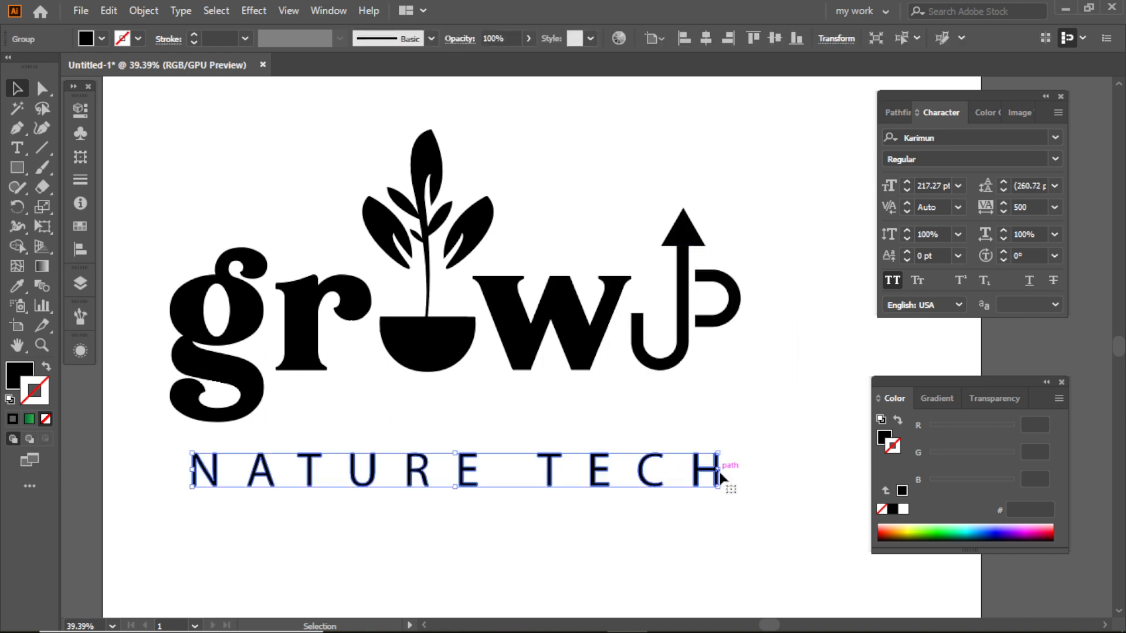
drag(738, 469, 696, 469)
drag(494, 464, 531, 402)
drag(763, 409, 737, 406)
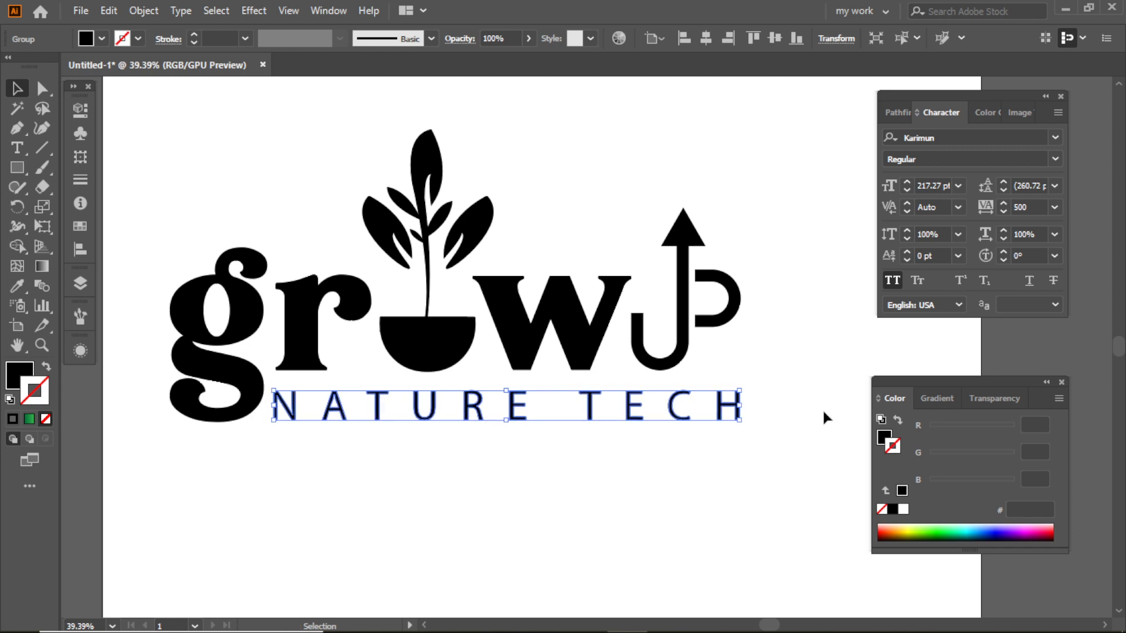
click(590, 442)
Step: Fill the united logo artwork with the dark-to-light green linear gradient, leaving out the tagline
key(ctrl+a)
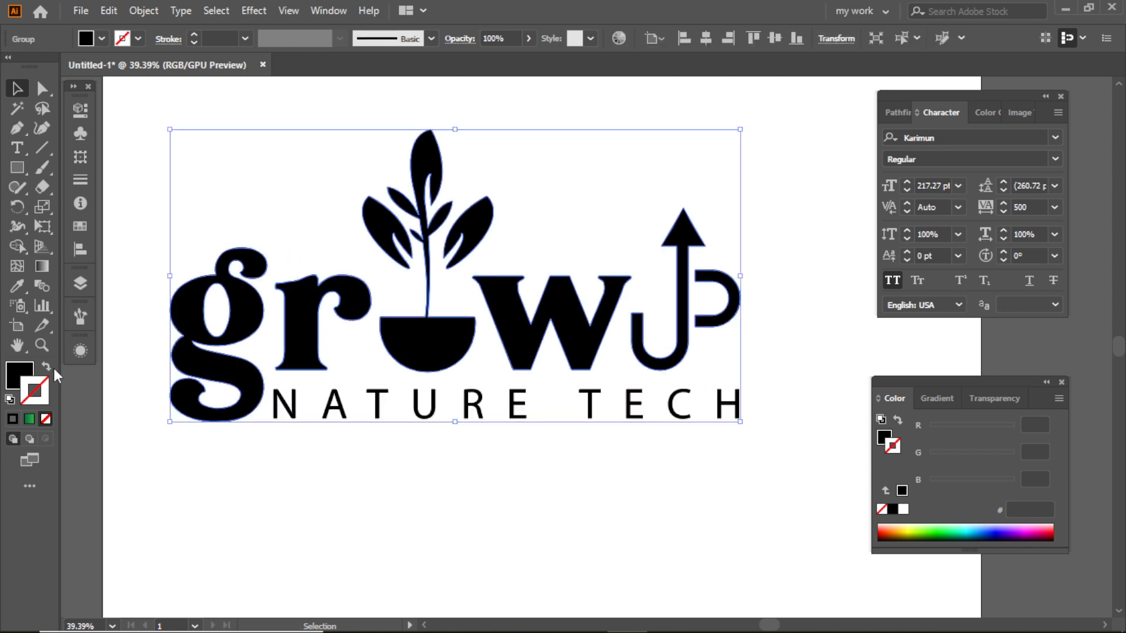
click(29, 419)
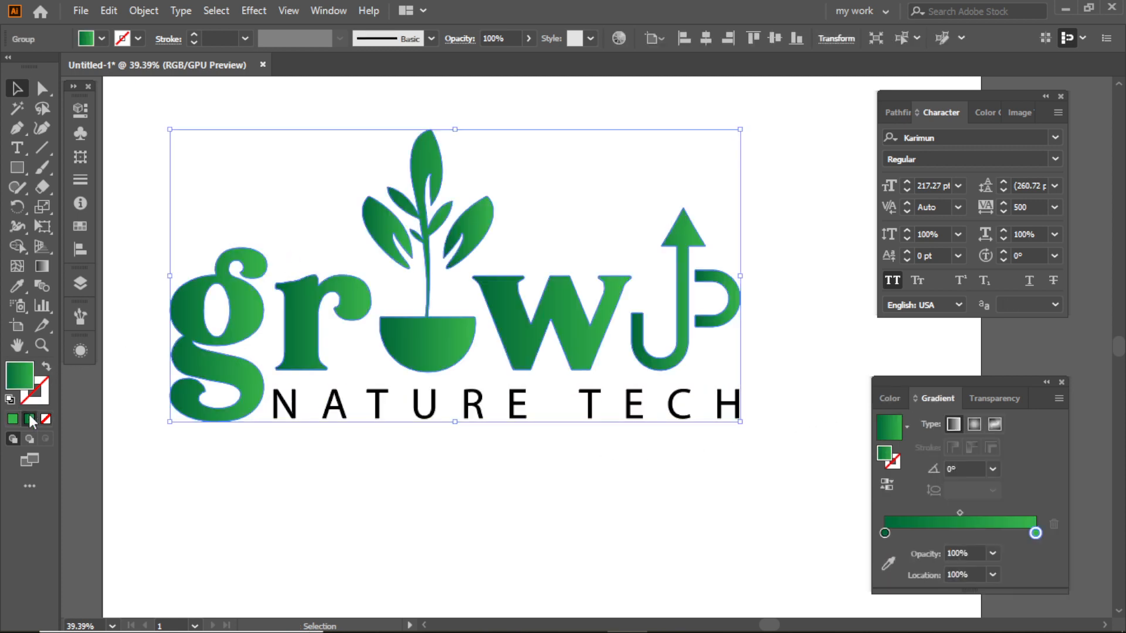
click(212, 230)
Step: Apply the wordmark's green gradient to the NATURE TECH tagline with the Eyedropper tool
click(377, 403)
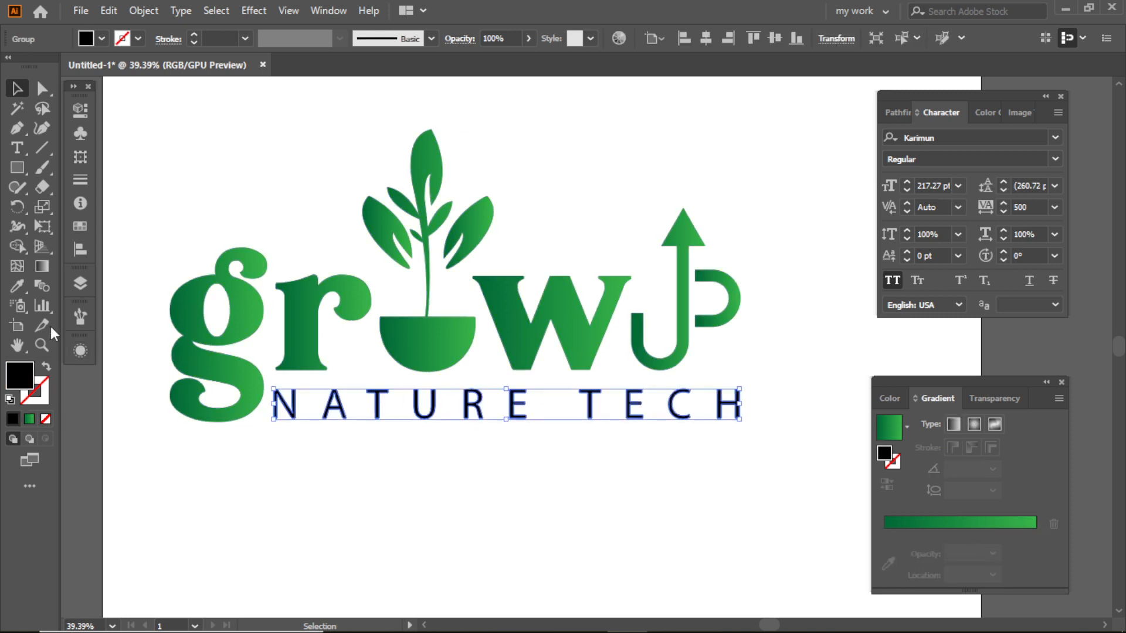
click(21, 285)
click(202, 301)
click(17, 88)
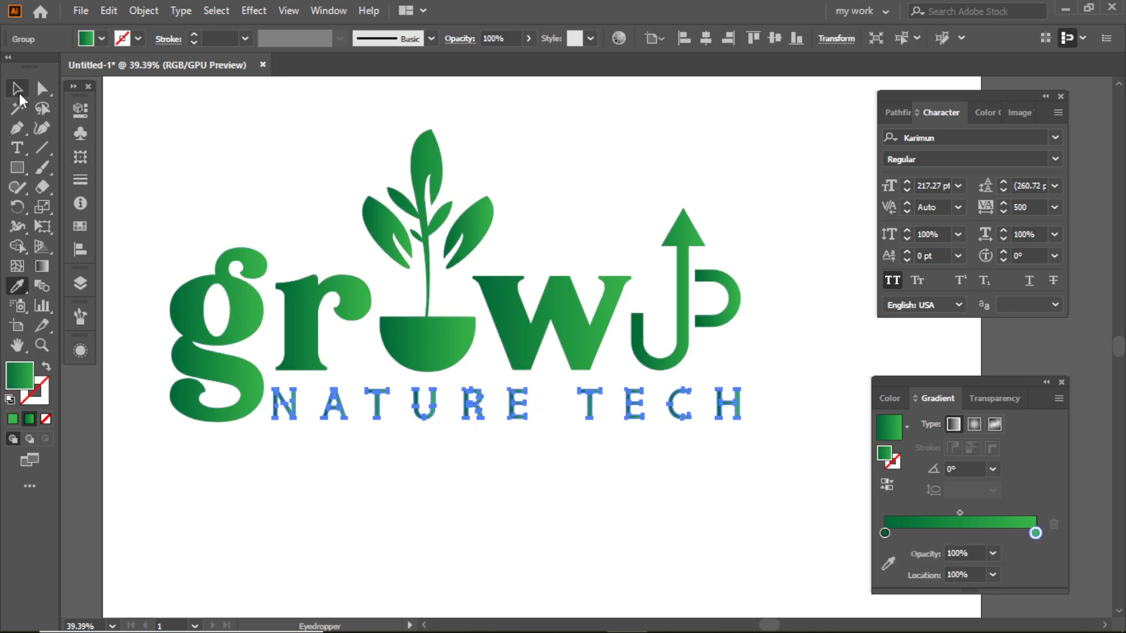